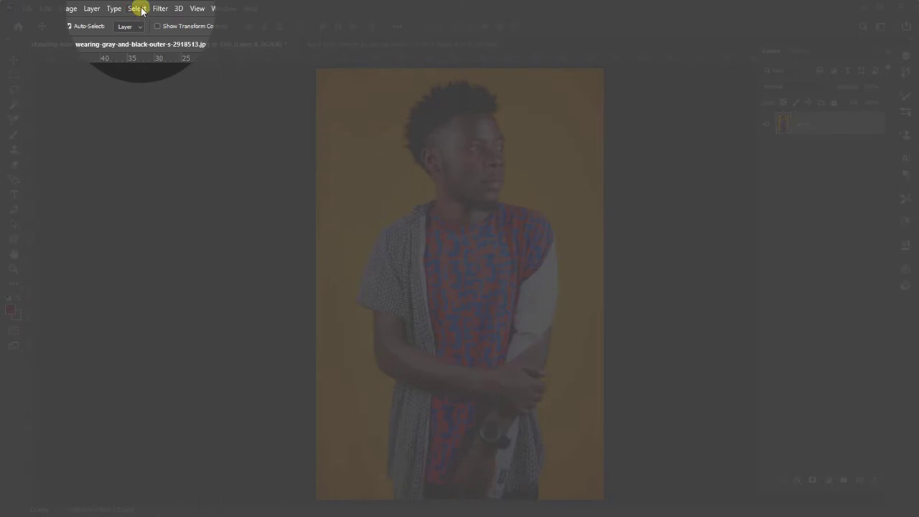
# - Auto-select the standing man with Select > Subject
pyautogui.click(139, 8)
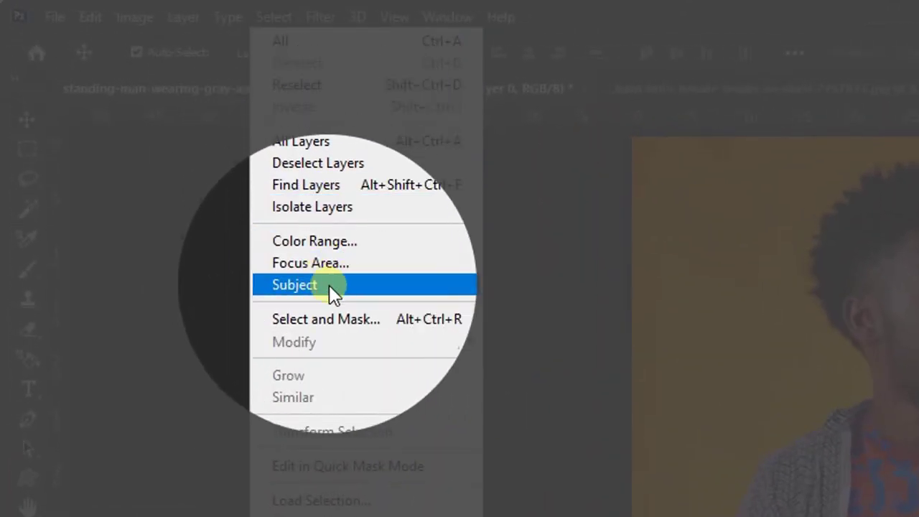
pyautogui.click(329, 284)
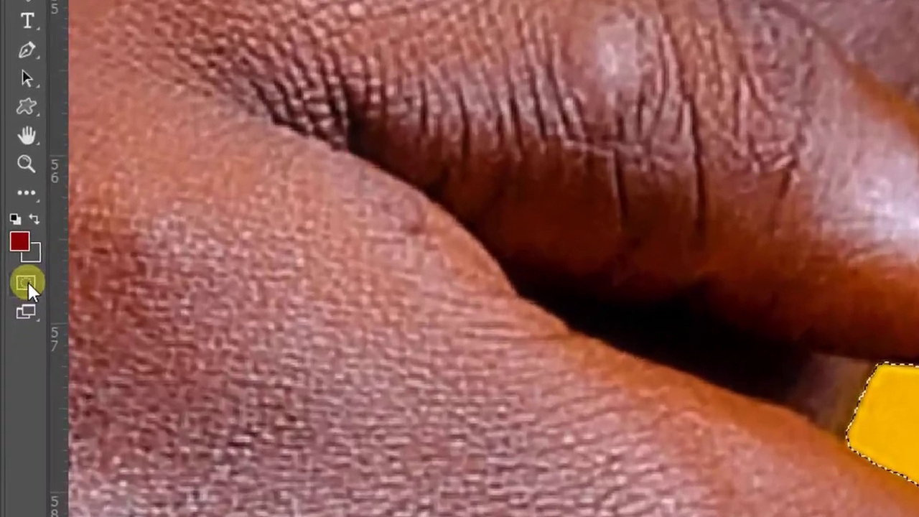
# - Use Quick Mask with the Eraser to add the man's thumb tip to the selection
pyautogui.click(16, 325)
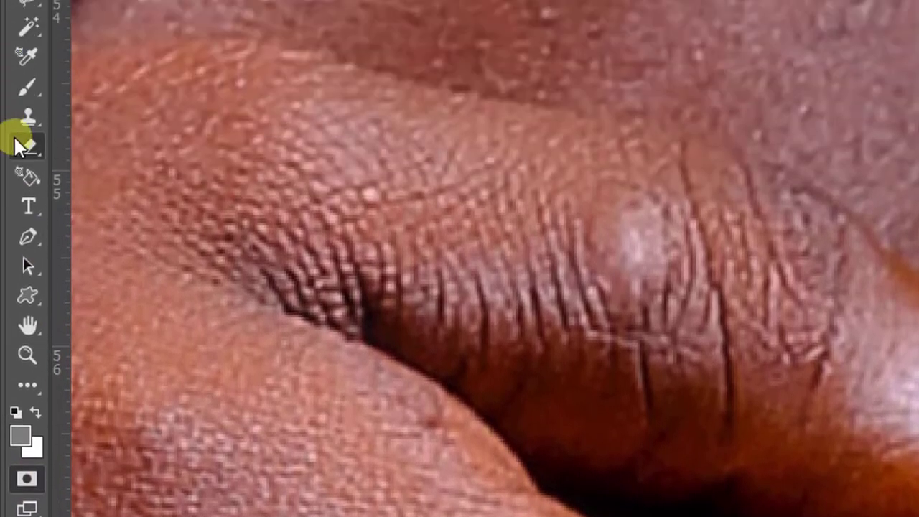
pyautogui.rightClick(27, 255)
pyautogui.click(71, 253)
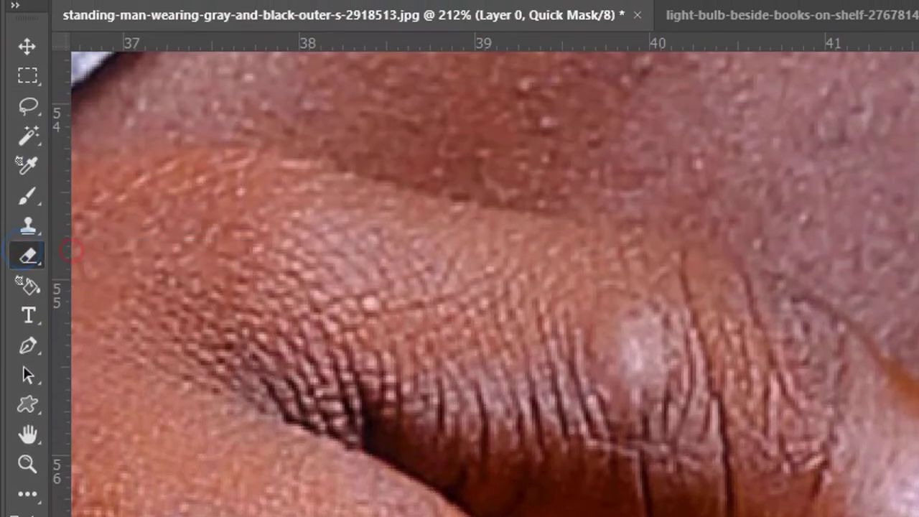
pyautogui.click(572, 304)
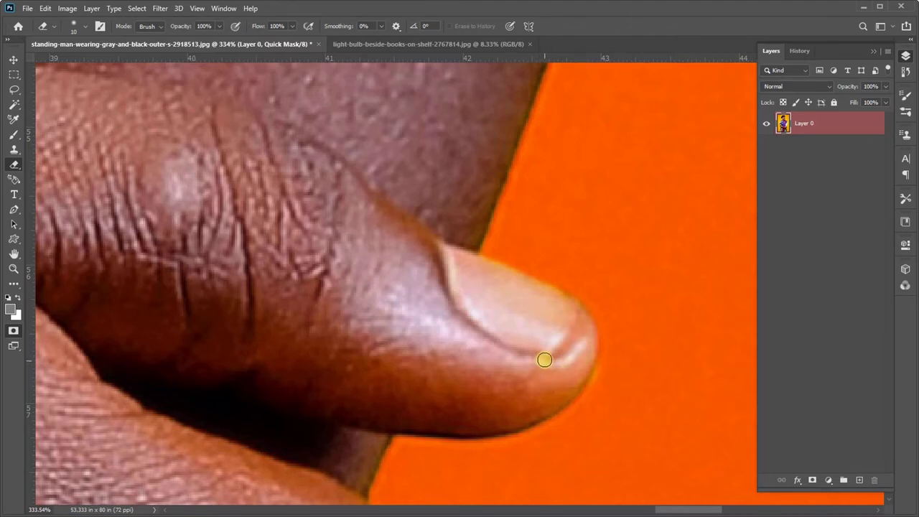
pyautogui.press('q')
pyautogui.scroll(-3, 545, 359)
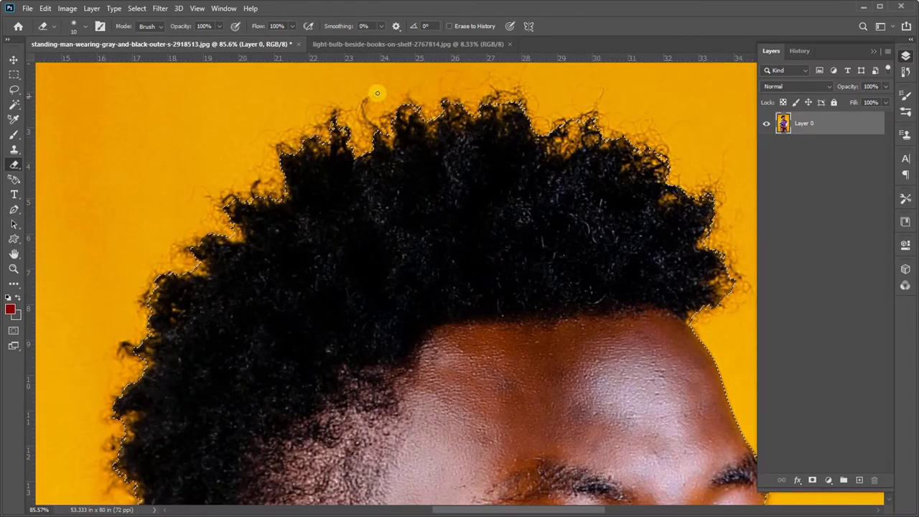
# - Open Select and Mask and refine the selection along the hair's left edge
pyautogui.press('v')
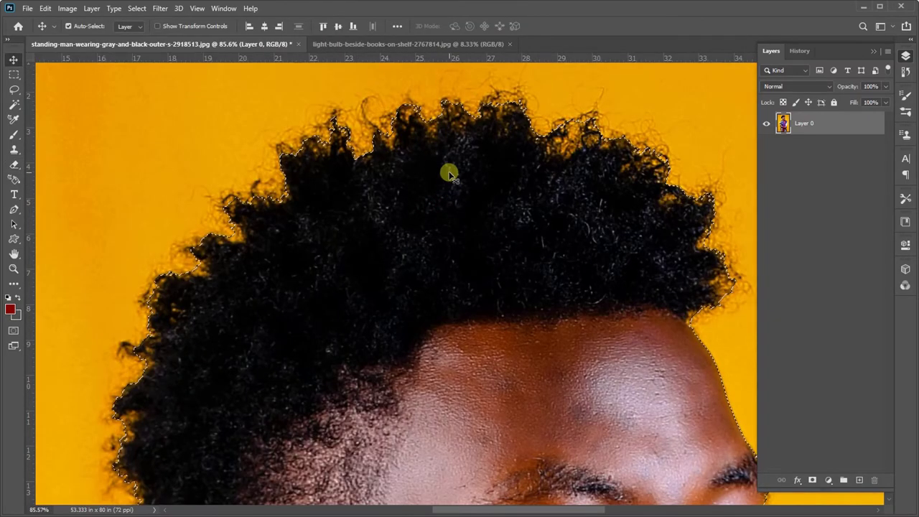
pyautogui.click(14, 89)
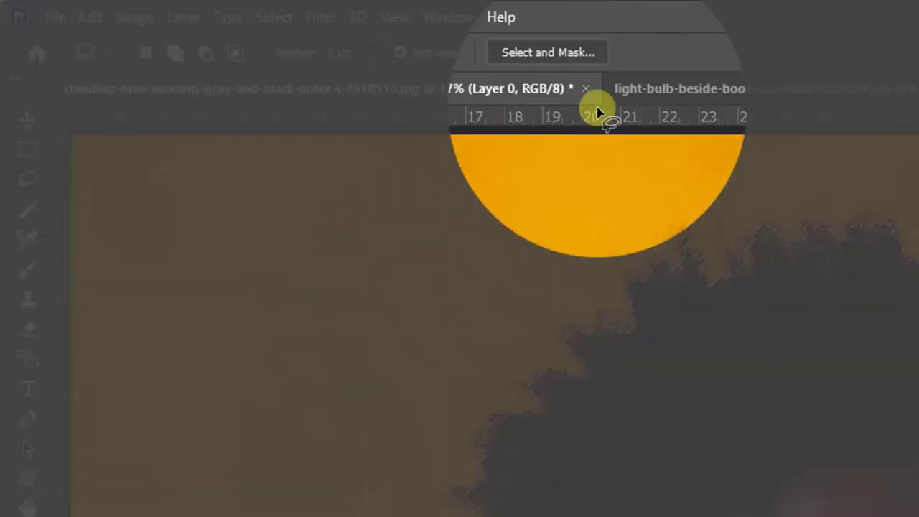
pyautogui.click(556, 52)
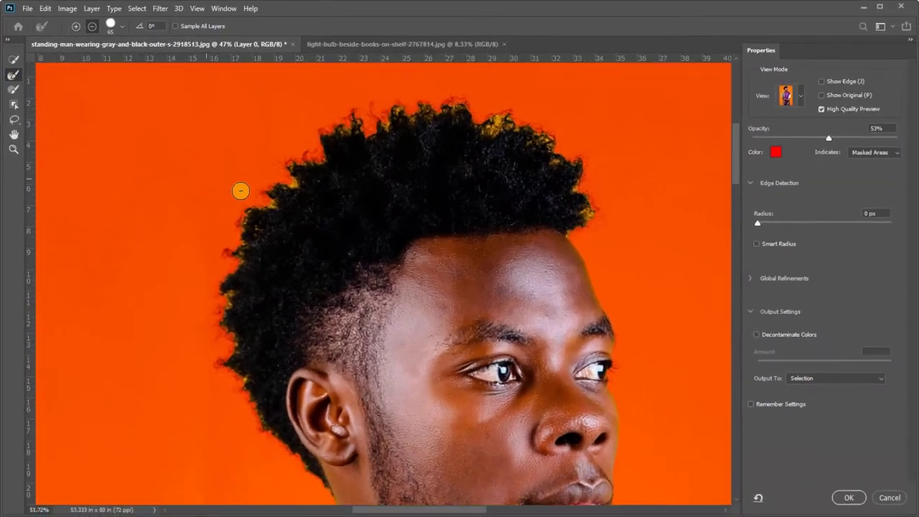
pyautogui.scroll(5, 240, 190)
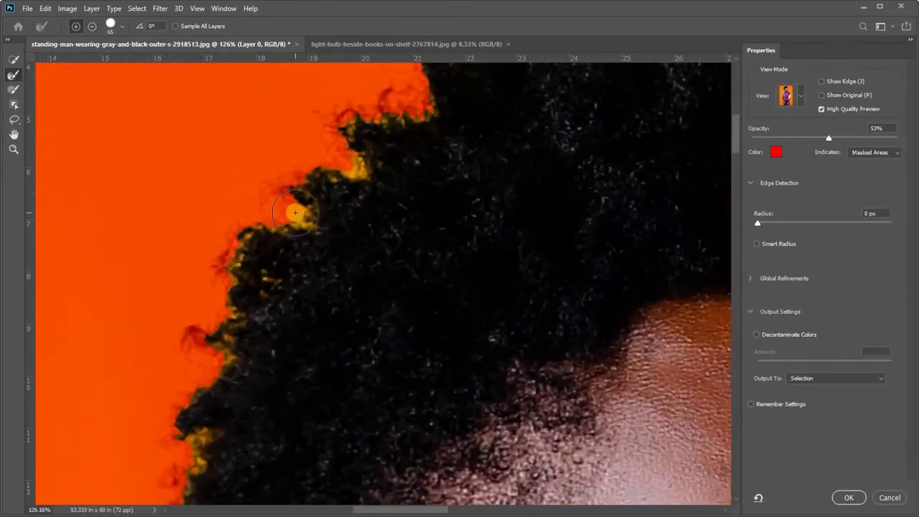
pyautogui.moveTo(279, 212)
pyautogui.mouseDown()
pyautogui.moveTo(292, 146)
pyautogui.moveTo(313, 143)
pyautogui.moveTo(366, 108)
pyautogui.moveTo(359, 136)
pyautogui.mouseUp()
pyautogui.scroll(-3, 356, 146)
pyautogui.scroll(3, 357, 145)
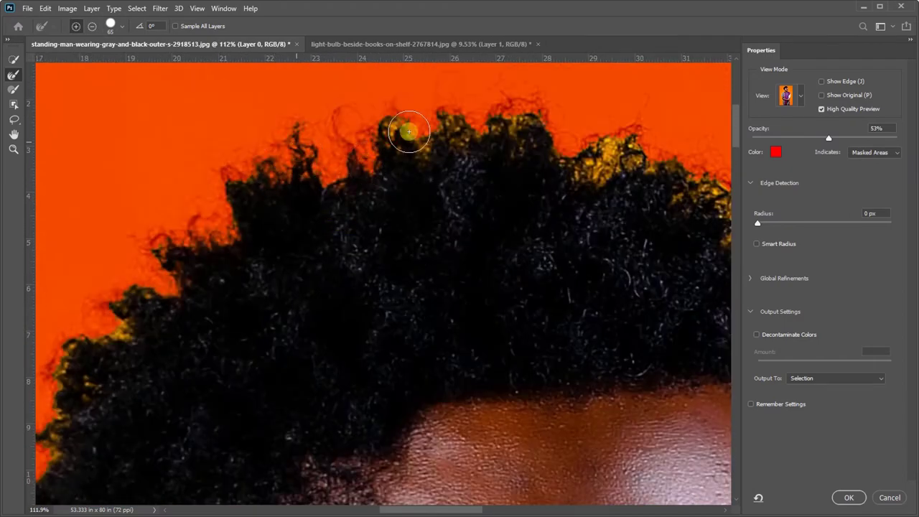
# - Brush the top and left side of the curly hair to pull in loose strands
pyautogui.moveTo(495, 179); pyautogui.dragTo(634, 342)
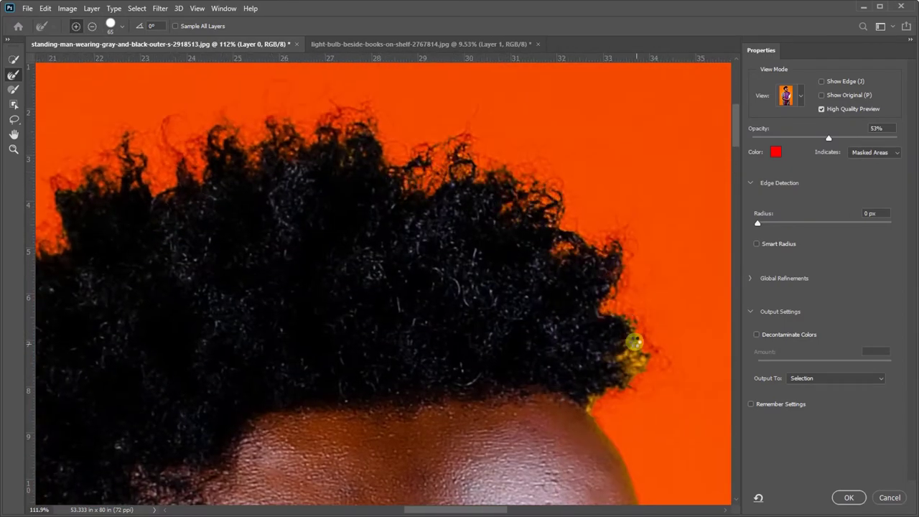
pyautogui.moveTo(564, 352); pyautogui.dragTo(384, 136)
pyautogui.hscroll(-5, 384, 137)
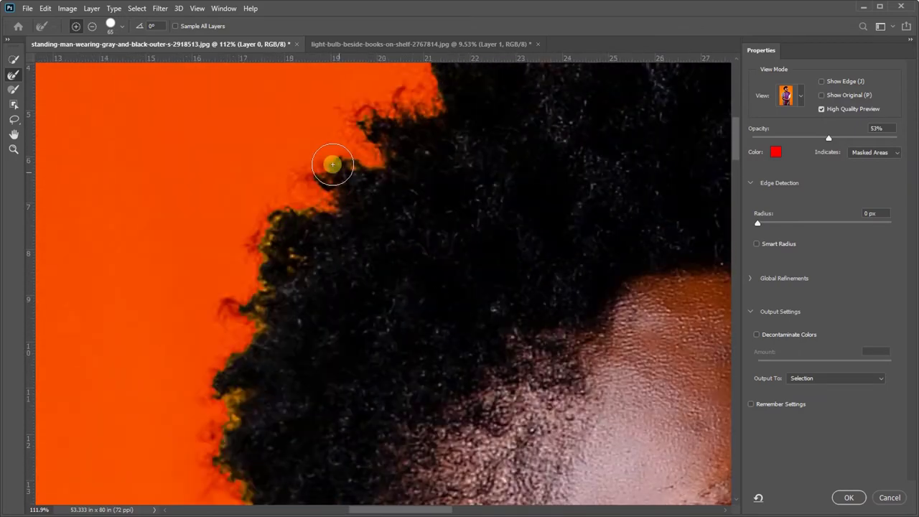
pyautogui.moveTo(334, 160); pyautogui.dragTo(250, 348)
pyautogui.scroll(-2, 283, 302)
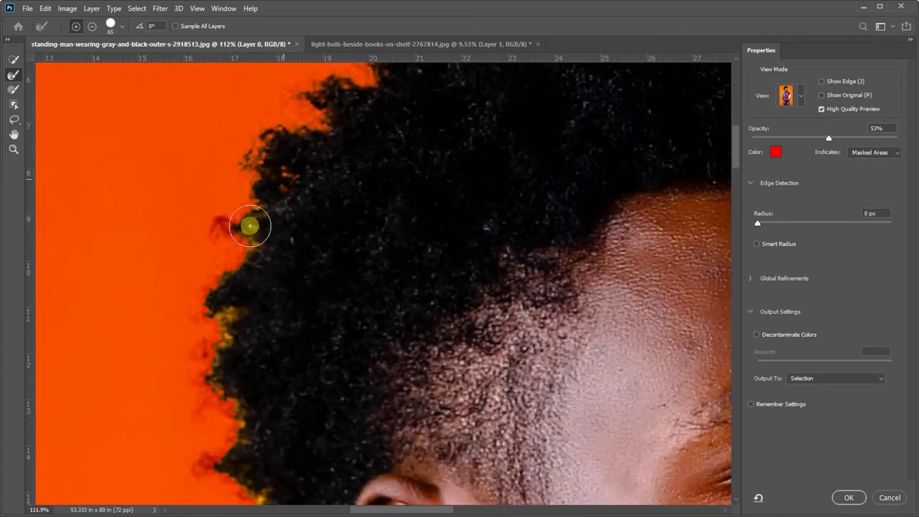
pyautogui.scroll(-1, 211, 345)
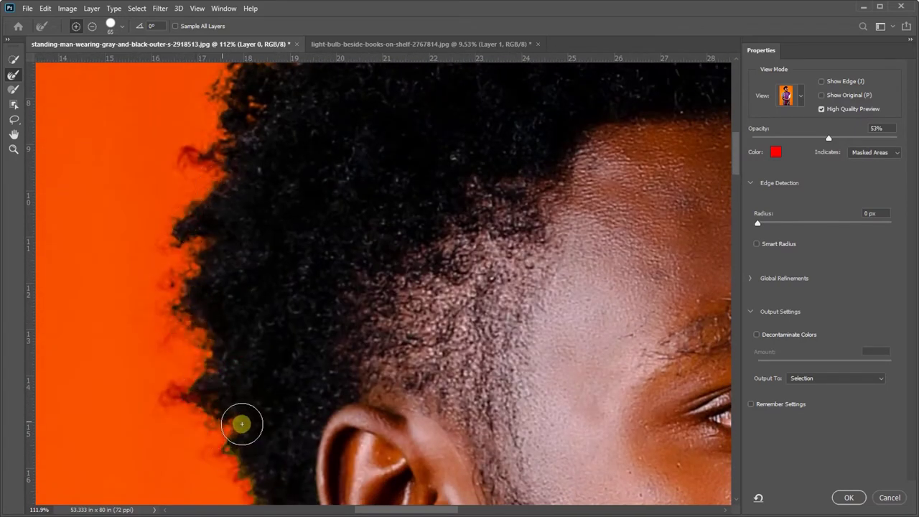
pyautogui.scroll(-3, 223, 373)
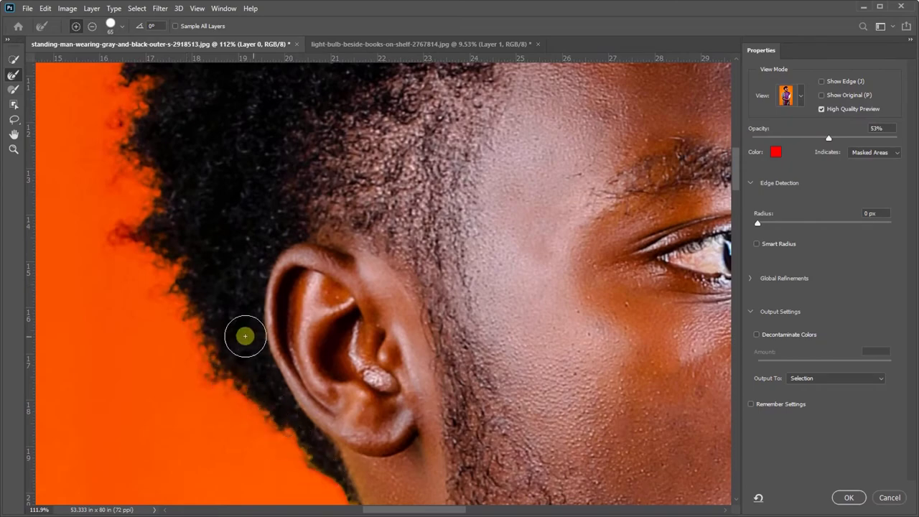
pyautogui.scroll(-3, 242, 333)
pyautogui.scroll(-2, 180, 269)
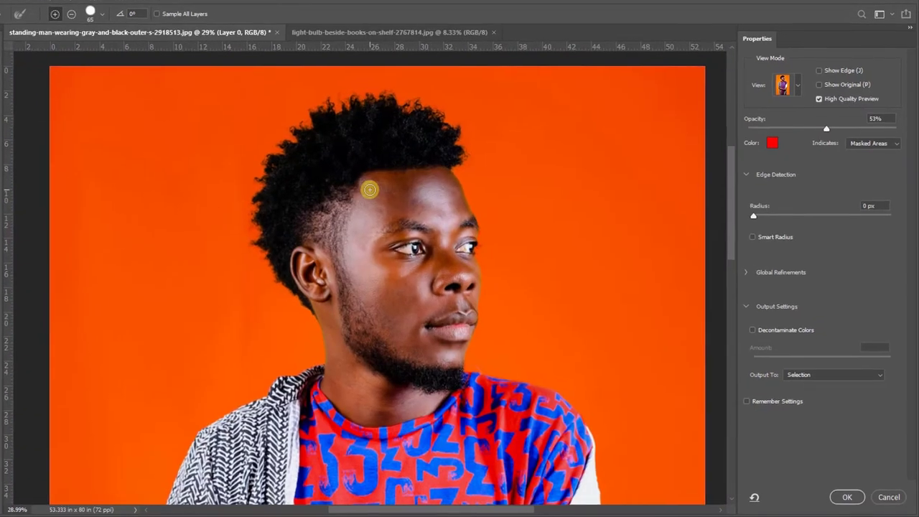
# - Output the refined selection as a New Layer with Layer Mask and fit the image on screen
pyautogui.click(855, 379)
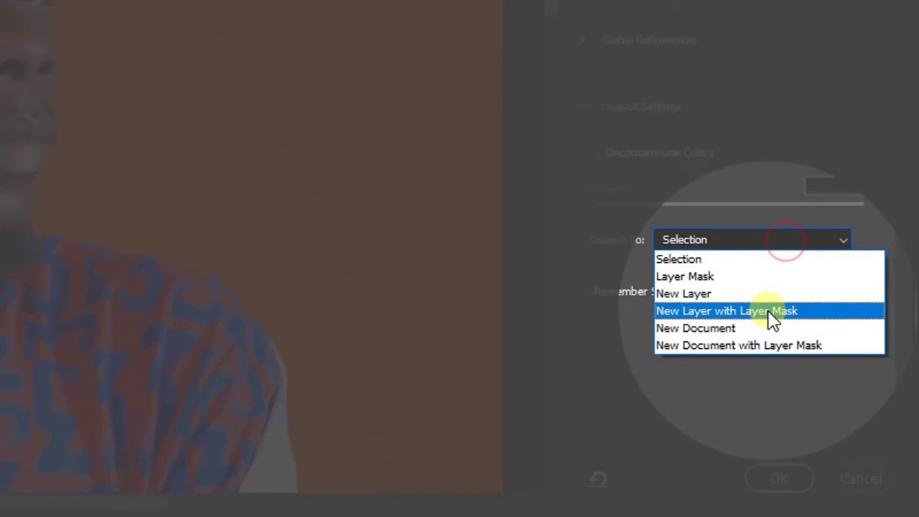
pyautogui.click(770, 312)
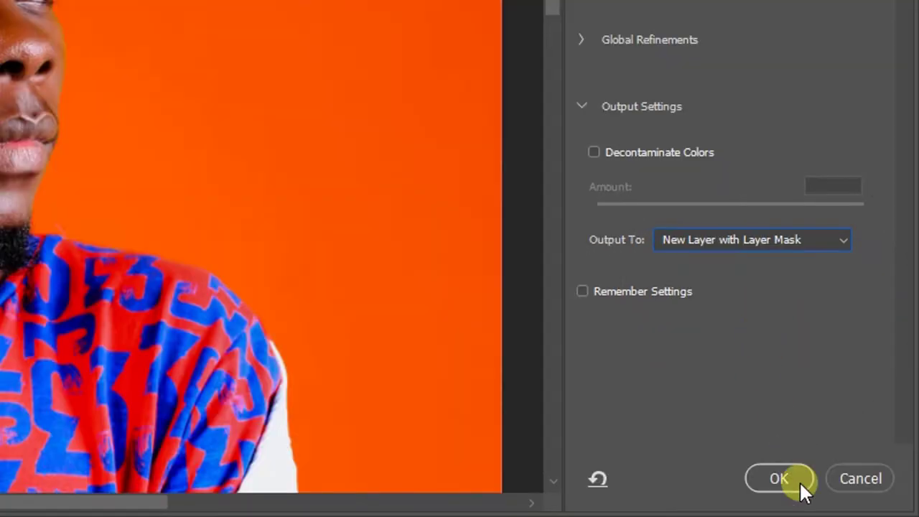
pyautogui.click(793, 480)
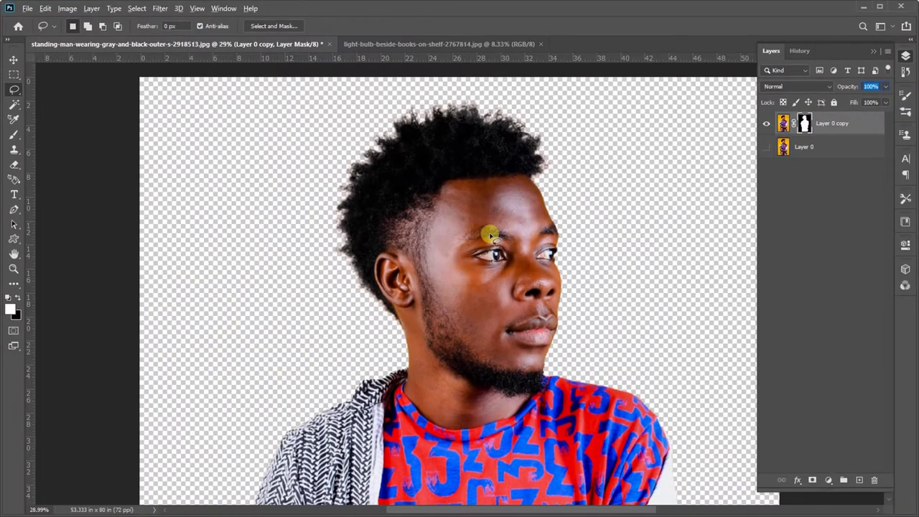
pyautogui.hotkey('ctrl', '0')
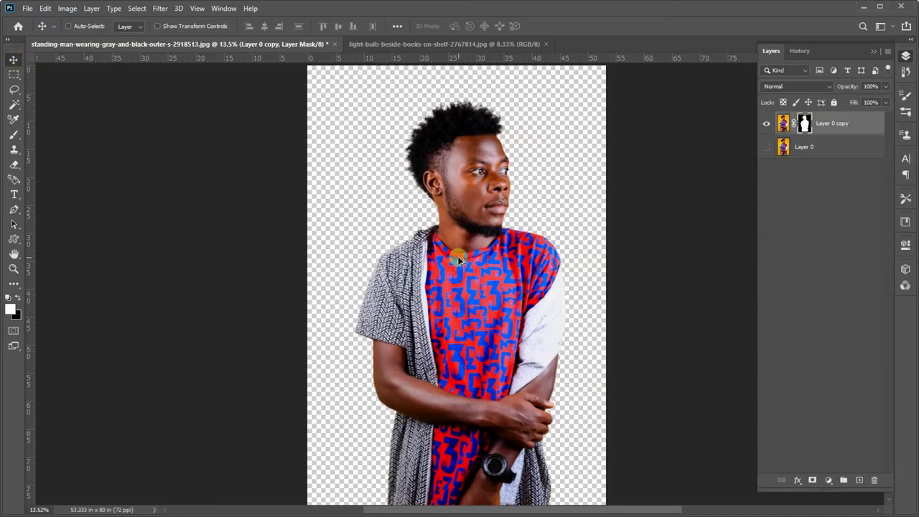
pyautogui.click(461, 260)
# - Drag the Layer 0 copy into the bookshelf photo, standing the man beneath the lamp
pyautogui.moveTo(461, 260)
pyautogui.mouseDown()
pyautogui.moveTo(420, 49)
pyautogui.moveTo(435, 267)
pyautogui.mouseUp()
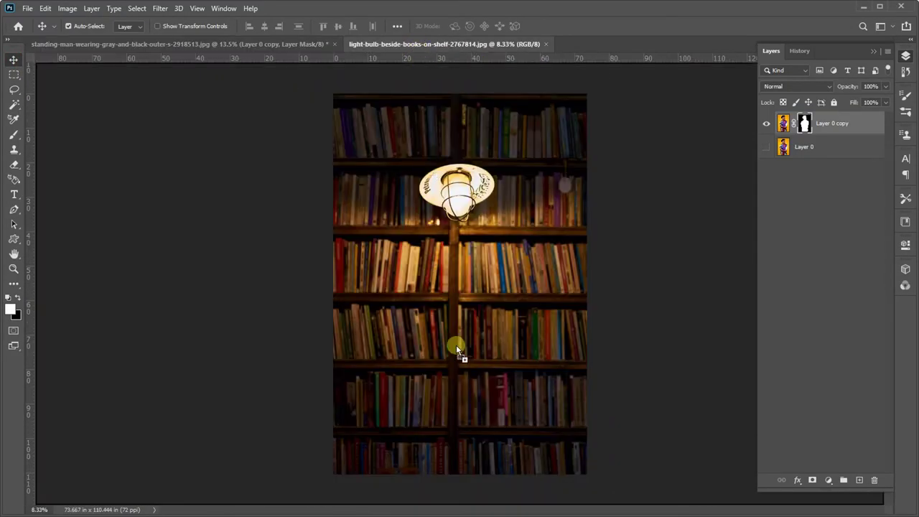
pyautogui.moveTo(456, 345); pyautogui.dragTo(457, 343)
pyautogui.press('z')
pyautogui.hotkey('ctrl', '0')
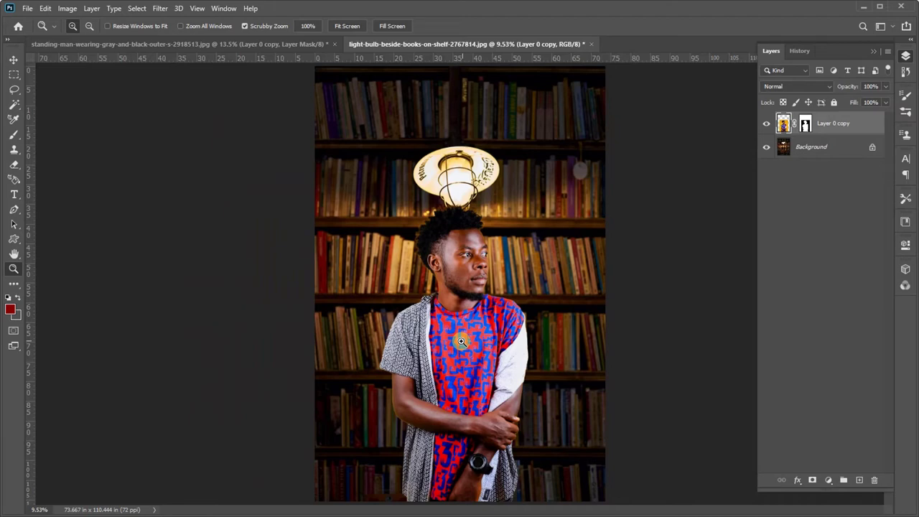
pyautogui.click(461, 342)
pyautogui.press('v')
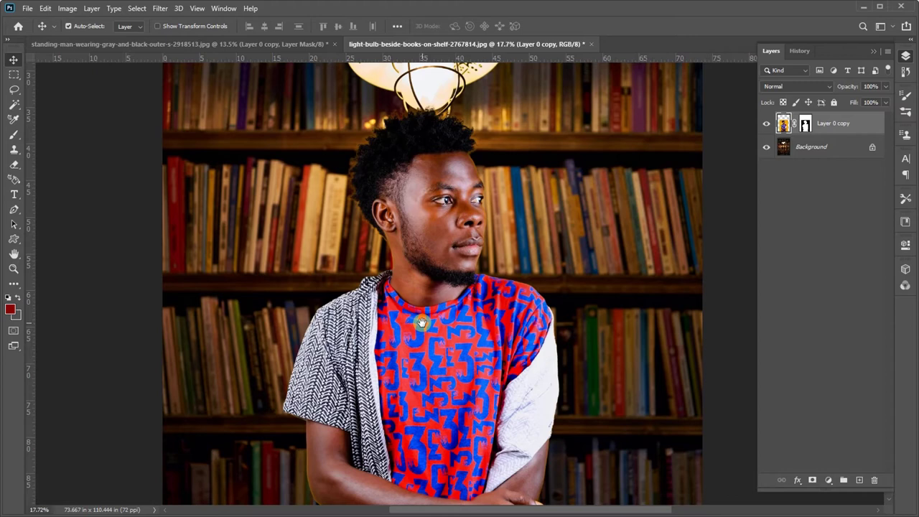
pyautogui.press('z')
pyautogui.scroll(-3, 462, 342)
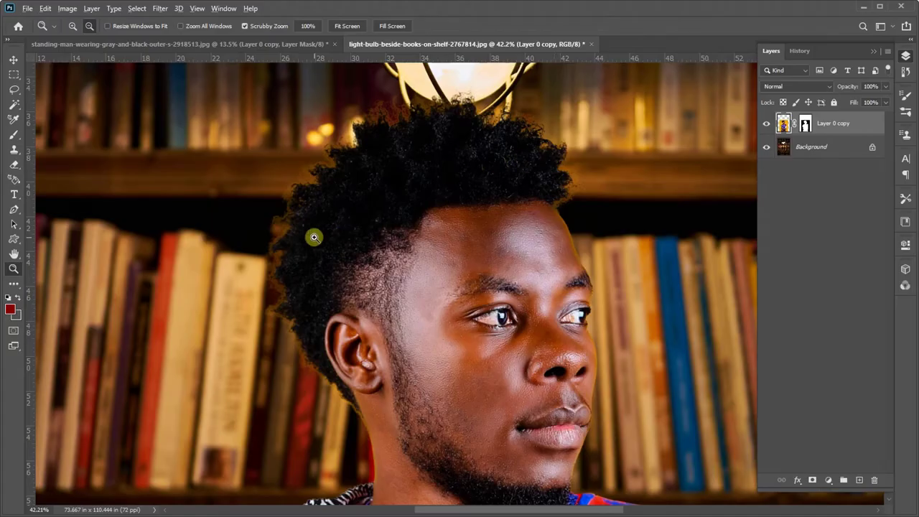
pyautogui.scroll(2, 314, 237)
# - Lasso a crescent around the hair's outer fringe and feather it by 25 px
pyautogui.press('l')
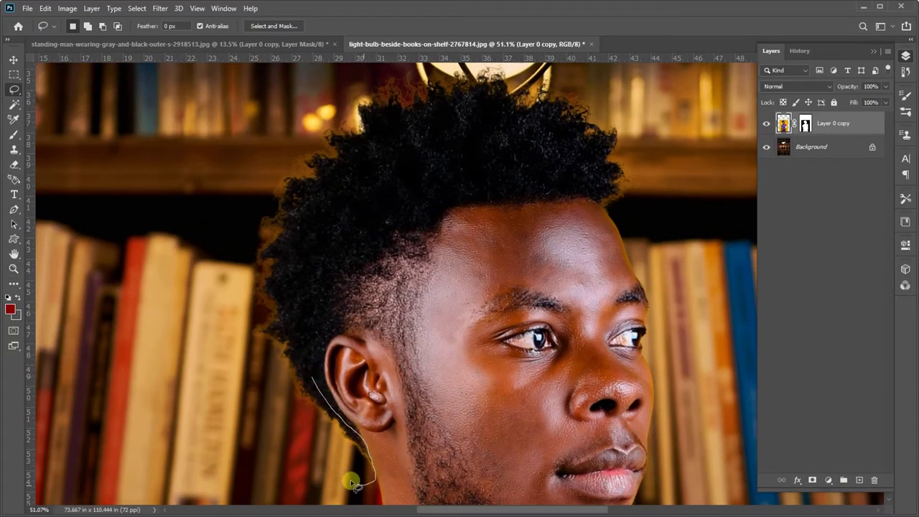
pyautogui.moveTo(353, 482); pyautogui.dragTo(662, 198)
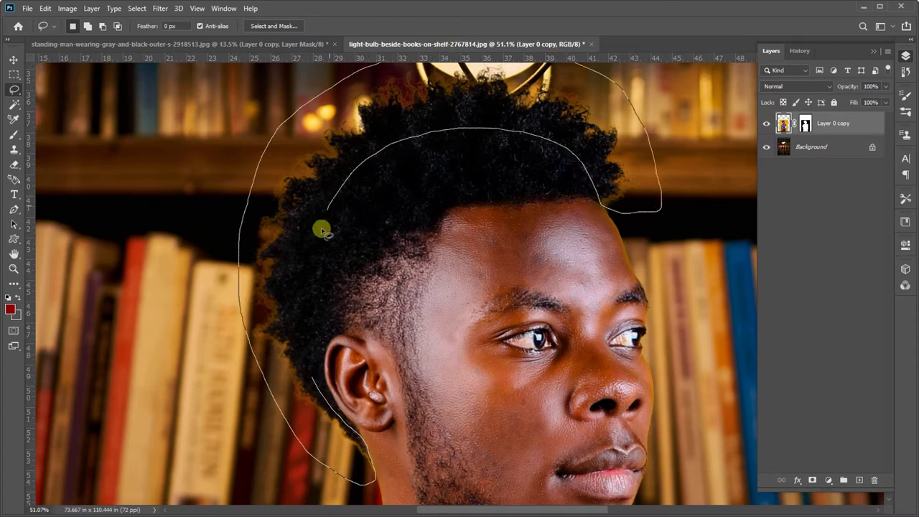
pyautogui.moveTo(307, 349); pyautogui.dragTo(310, 353)
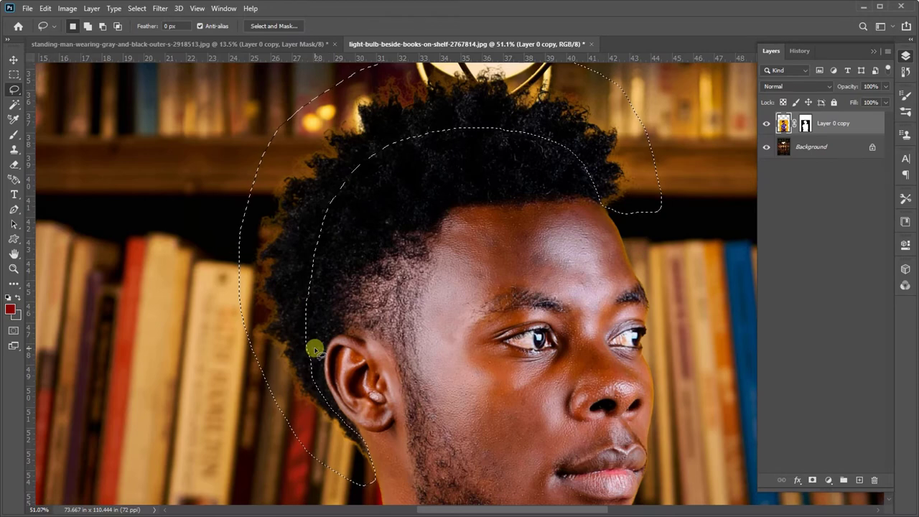
pyautogui.hotkey('shift', 'F6')
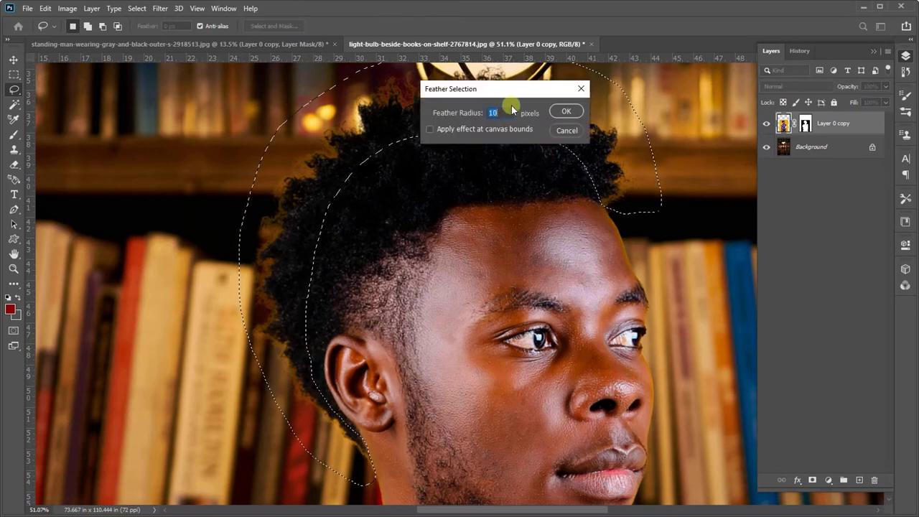
pyautogui.moveTo(512, 95); pyautogui.dragTo(566, 99)
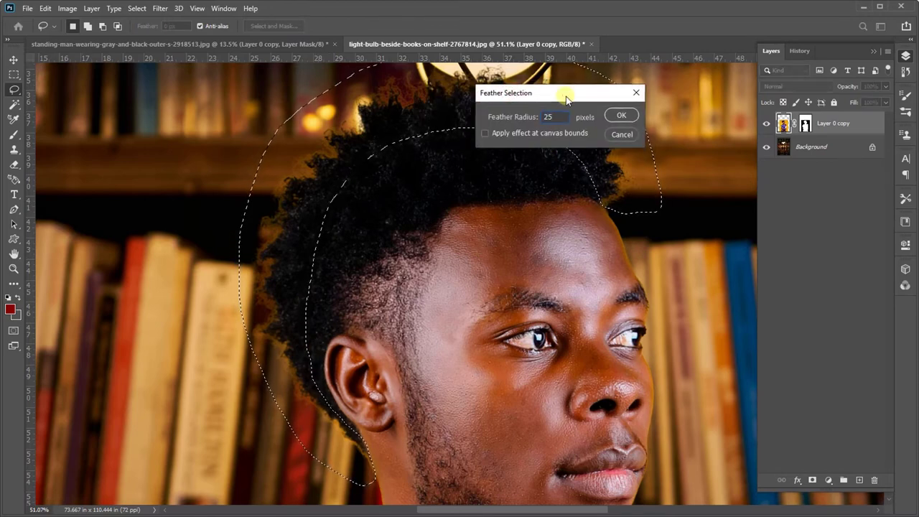
pyautogui.click(623, 116)
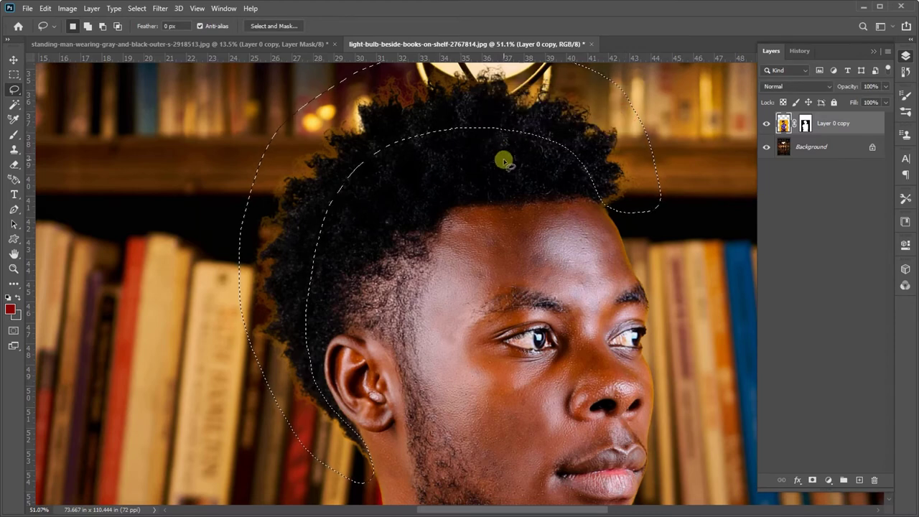
pyautogui.hotkey('ctrl', 'u')
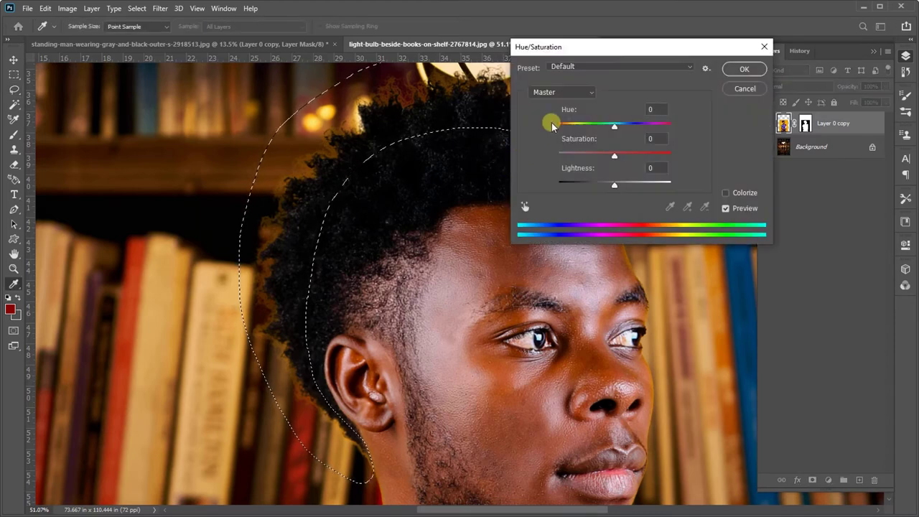
# - Set the hair fringe to Saturation -100 and Lightness -81, then deselect
pyautogui.moveTo(595, 51); pyautogui.dragTo(684, 57)
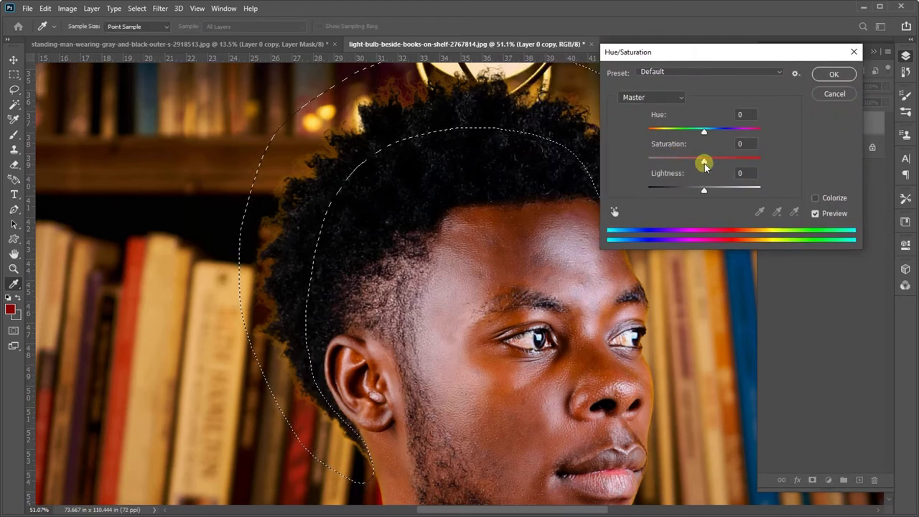
pyautogui.moveTo(704, 160); pyautogui.dragTo(648, 158)
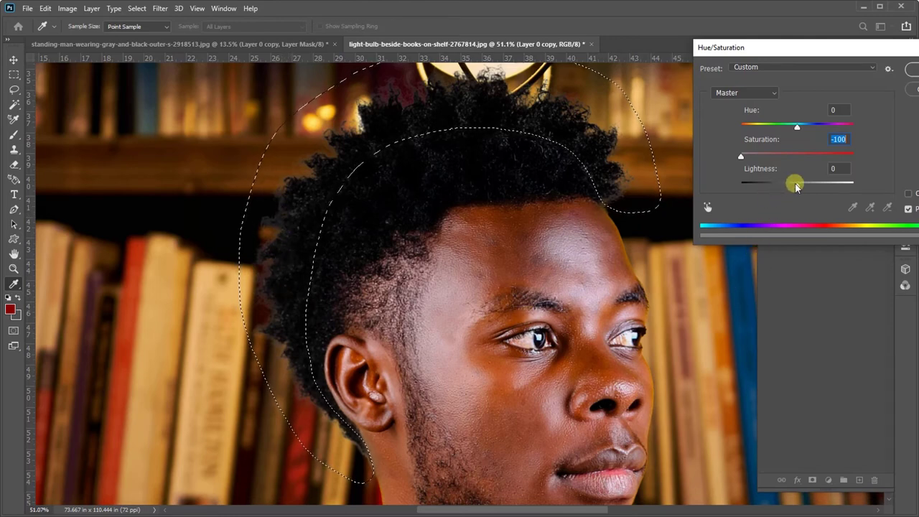
pyautogui.moveTo(796, 188); pyautogui.dragTo(752, 187)
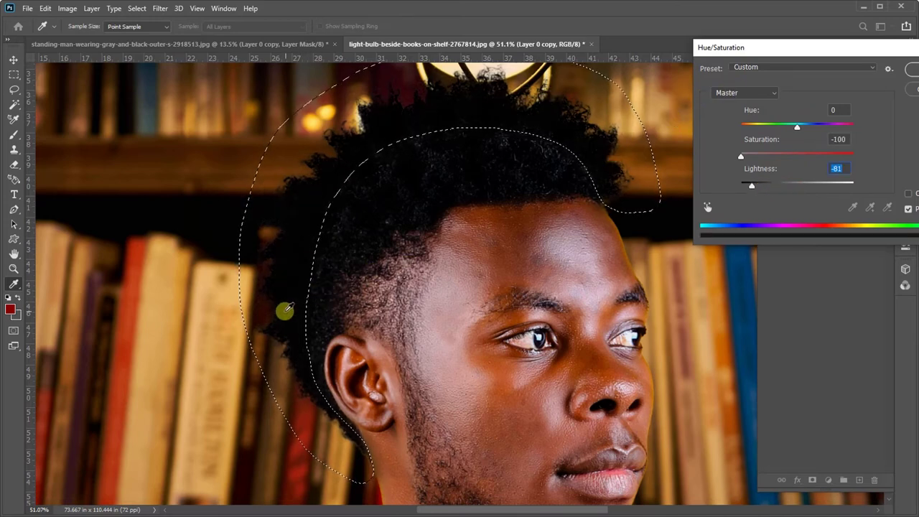
pyautogui.moveTo(754, 47); pyautogui.dragTo(632, 67)
pyautogui.click(786, 86)
pyautogui.hotkey('ctrl', 'd')
pyautogui.scroll(1, 417, 151)
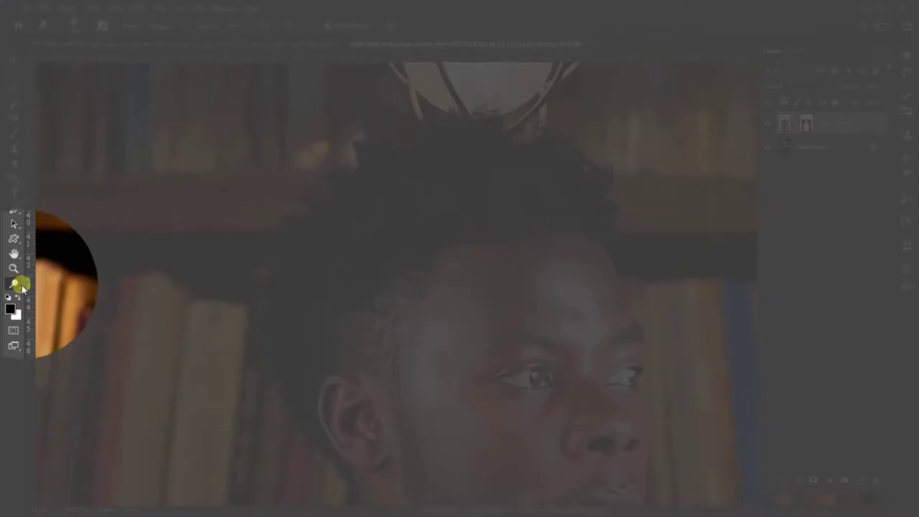
# - Burn the hair's outer edges with the Burn Tool set to Shadows range, Exposure 100%
pyautogui.click(14, 283)
pyautogui.click(89, 410)
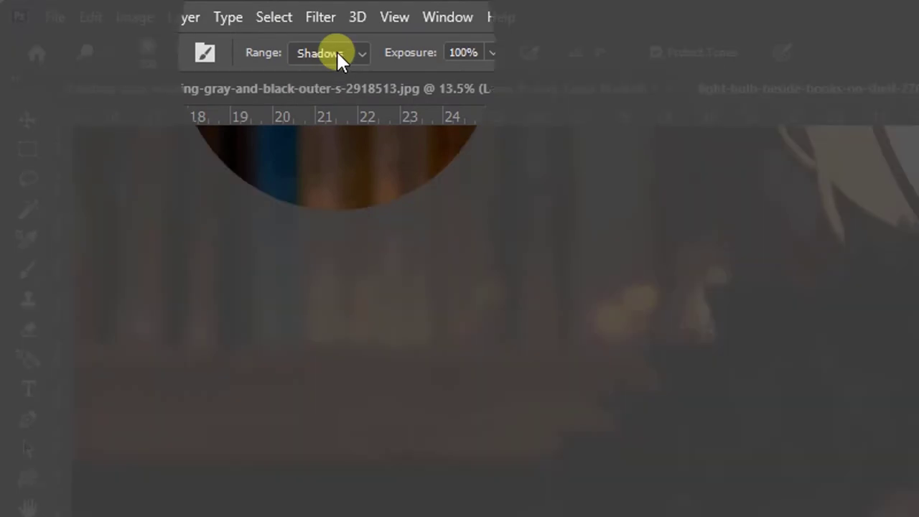
pyautogui.click(336, 50)
pyautogui.click(341, 73)
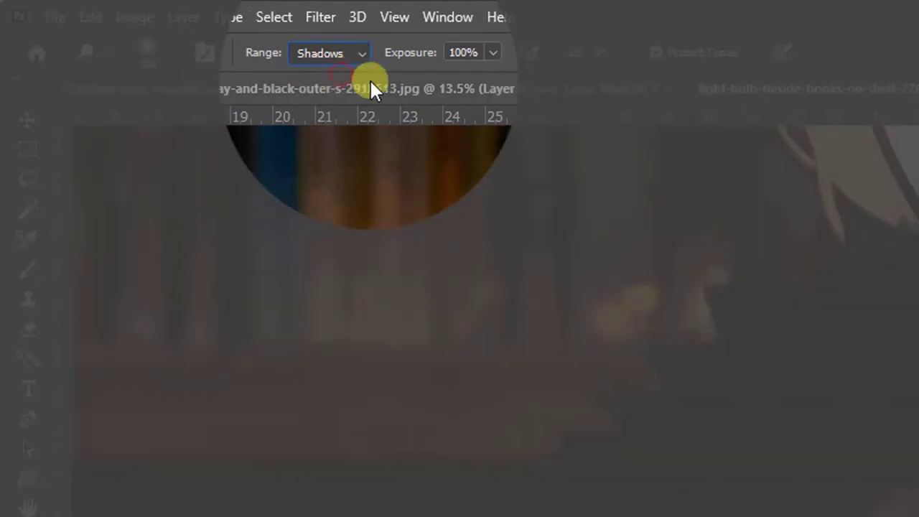
pyautogui.click(409, 52)
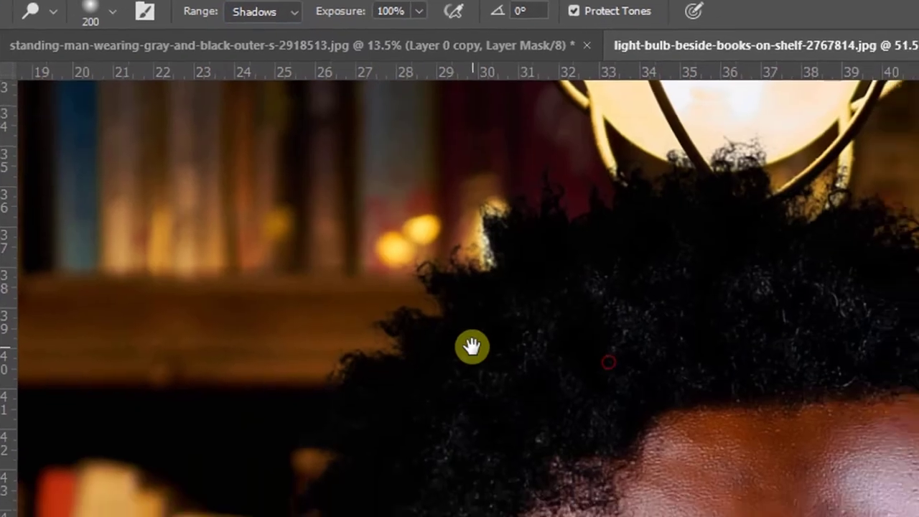
pyautogui.click(404, 213)
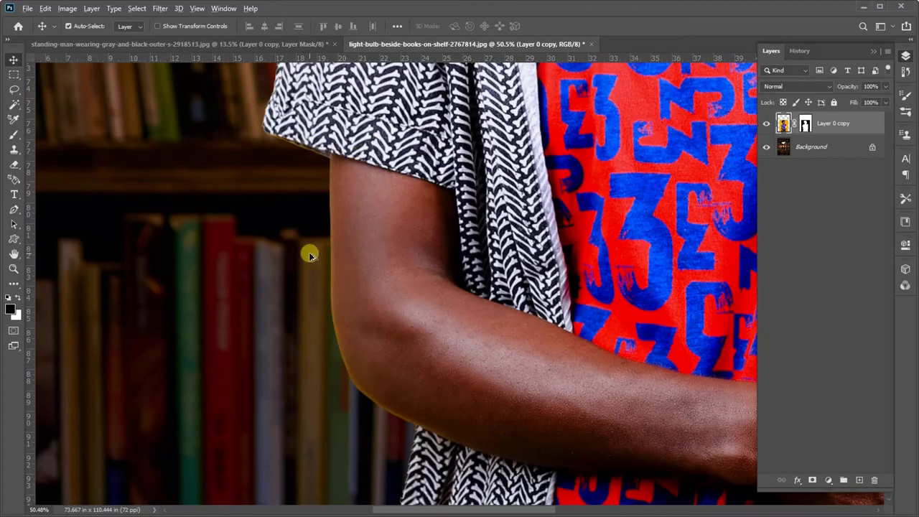
# - Lasso the fringe under the shirt corner, desaturate it to Saturation -100, and deselect
pyautogui.press('l')
pyautogui.scroll(2, 309, 252)
pyautogui.scroll(2, 301, 293)
pyautogui.scroll(2, 302, 292)
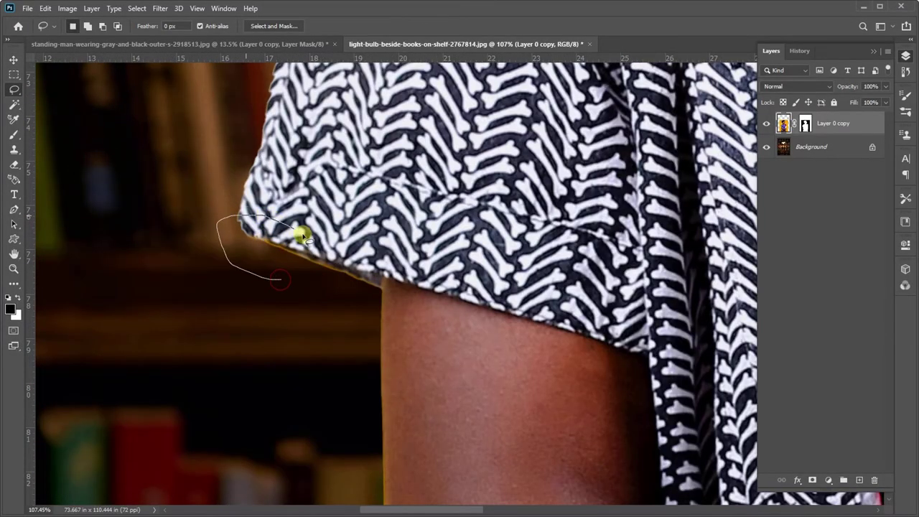
pyautogui.moveTo(381, 295); pyautogui.dragTo(307, 293)
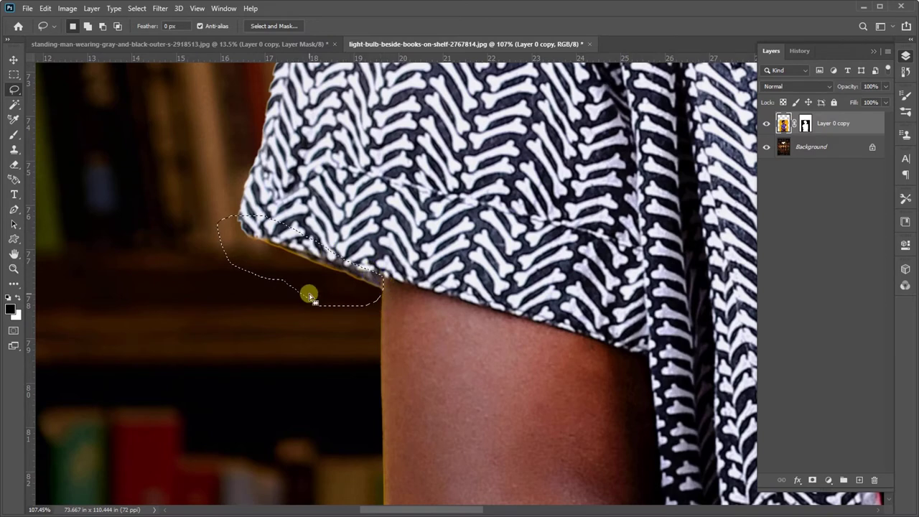
pyautogui.hotkey('ctrl', 'u')
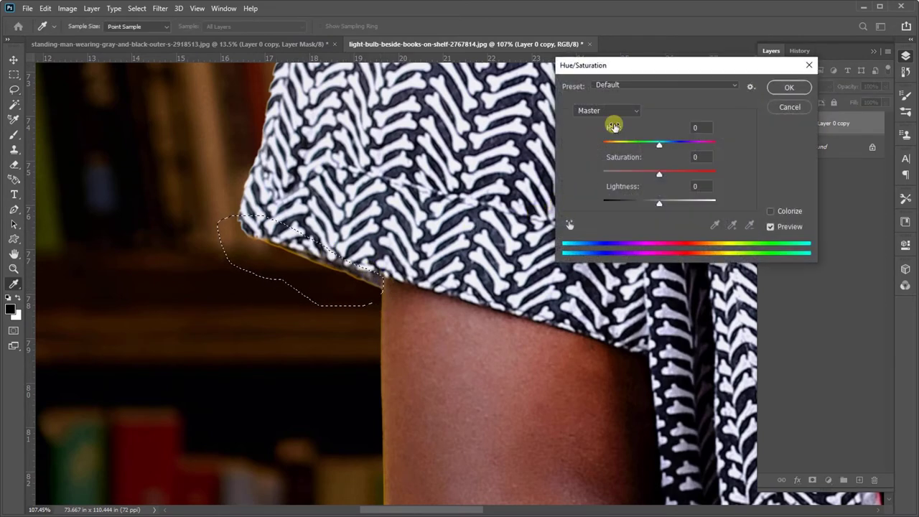
pyautogui.moveTo(670, 68); pyautogui.dragTo(676, 55)
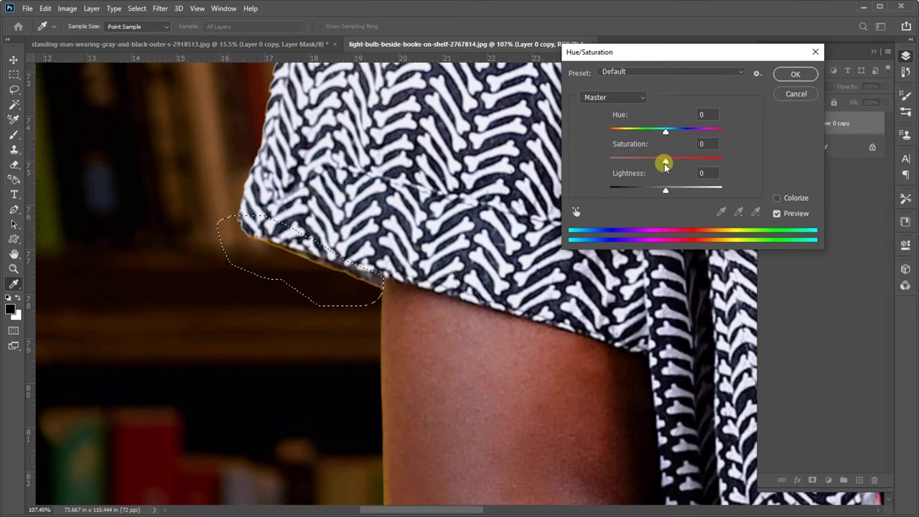
pyautogui.moveTo(666, 164); pyautogui.dragTo(597, 167)
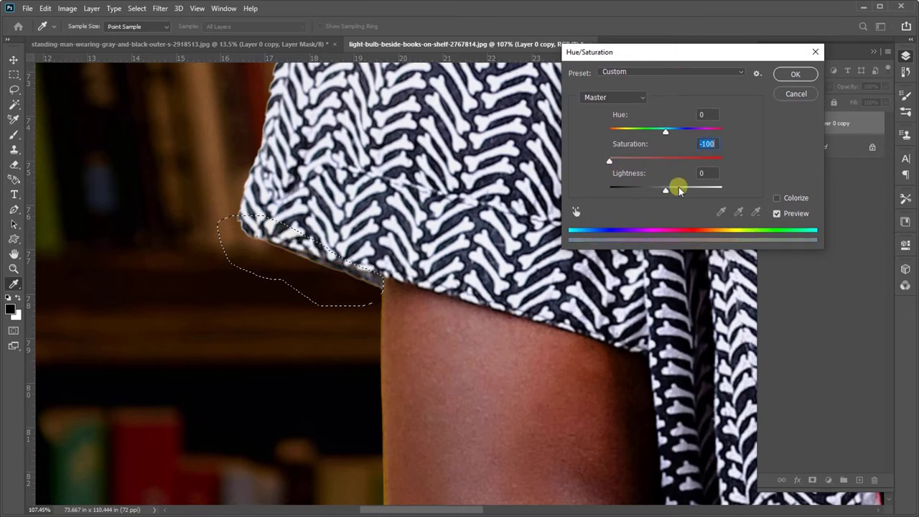
pyautogui.click(795, 74)
pyautogui.hotkey('ctrl', 'd')
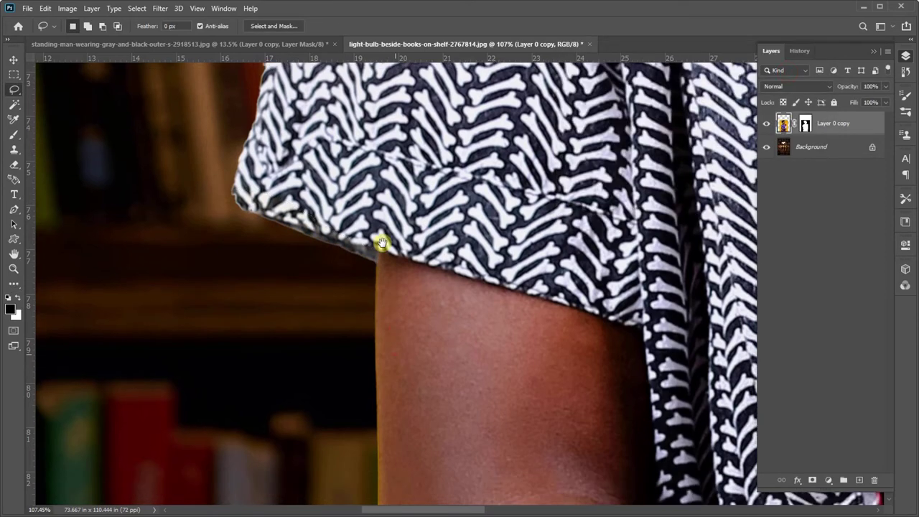
# - Bring the arm's outer edge into view and begin outlining its yellow fringe
pyautogui.scroll(-3, 380, 244)
pyautogui.scroll(-3, 383, 245)
pyautogui.scroll(-3, 440, 428)
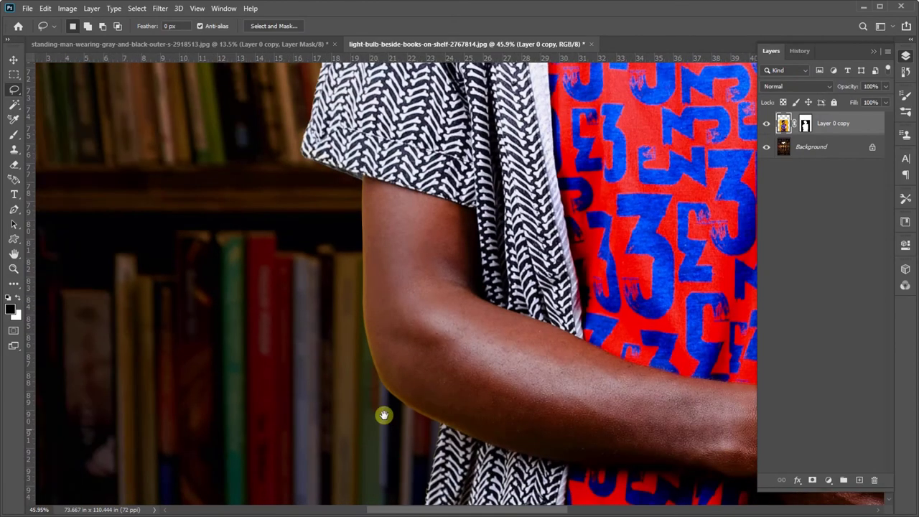
pyautogui.moveTo(382, 414); pyautogui.dragTo(141, 256)
pyautogui.moveTo(246, 353); pyautogui.dragTo(297, 379)
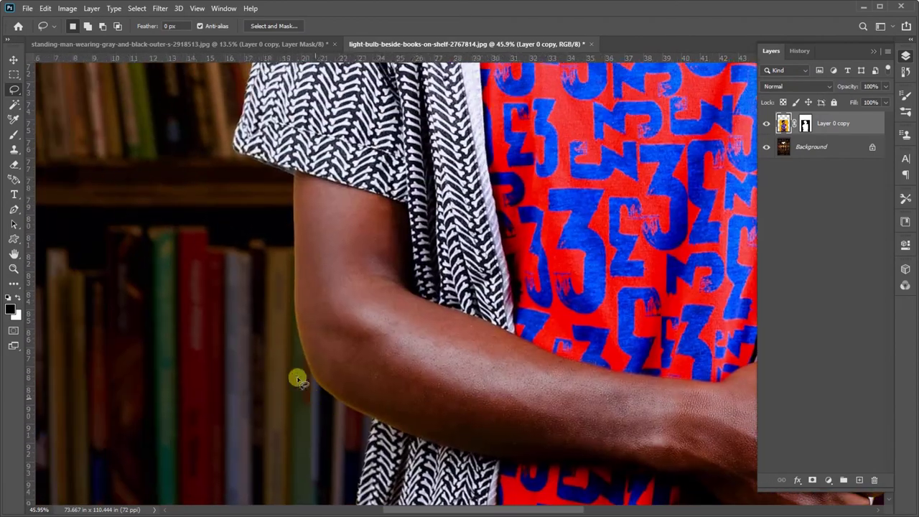
pyautogui.hotkey('ctrl', '+')
pyautogui.hotkey('ctrl', '+')
# - Lasso the yellow fringe along the arm's outer edge and feather it by 25 px
pyautogui.moveTo(264, 241)
pyautogui.mouseDown()
pyautogui.moveTo(279, 115)
pyautogui.moveTo(313, 175)
pyautogui.moveTo(320, 336)
pyautogui.mouseUp()
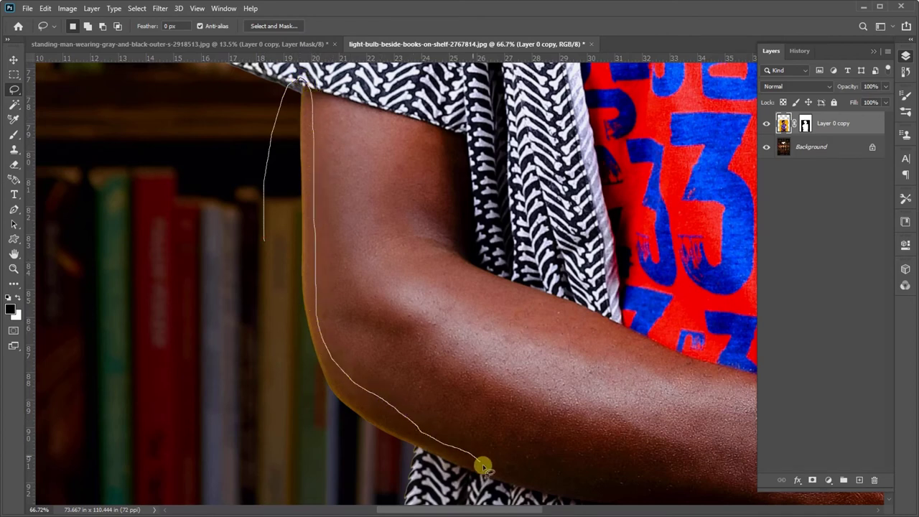
pyautogui.moveTo(484, 466); pyautogui.dragTo(442, 471)
pyautogui.moveTo(265, 328); pyautogui.dragTo(263, 215)
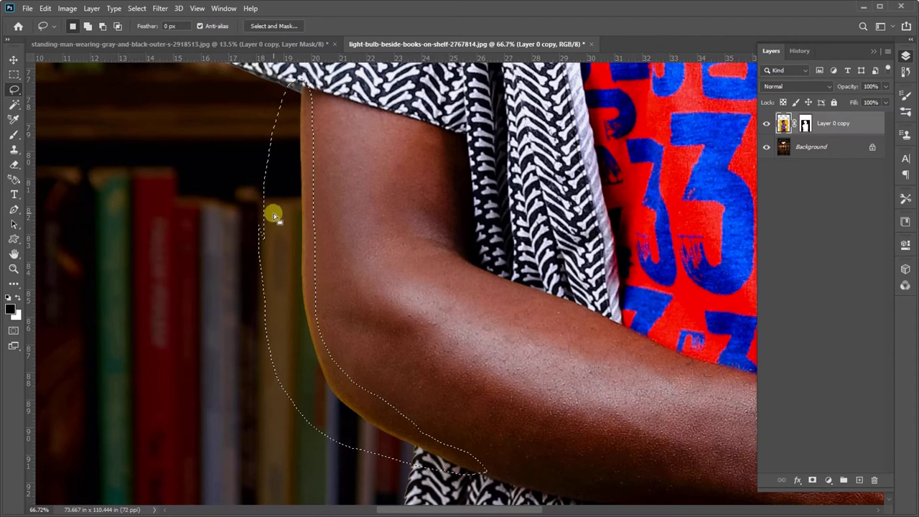
pyautogui.hotkey('shift', 'F6')
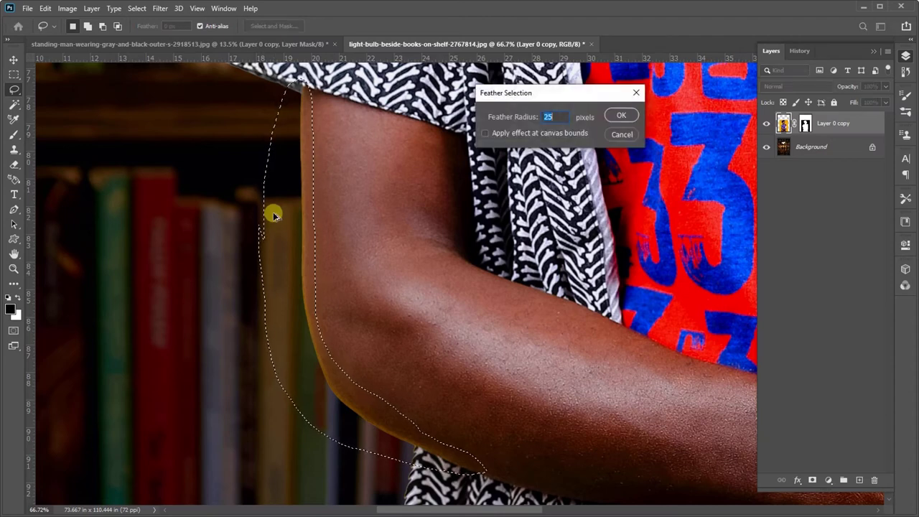
pyautogui.press('Return')
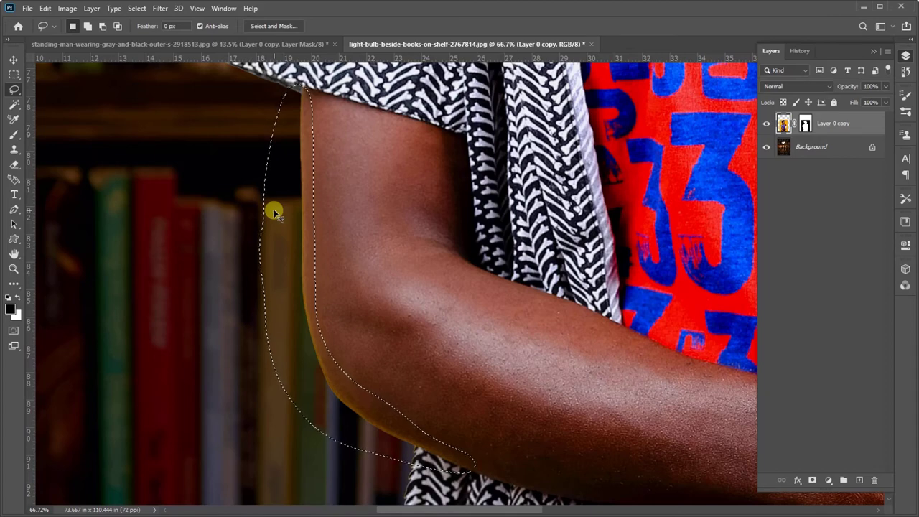
pyautogui.hotkey('ctrl', 'u')
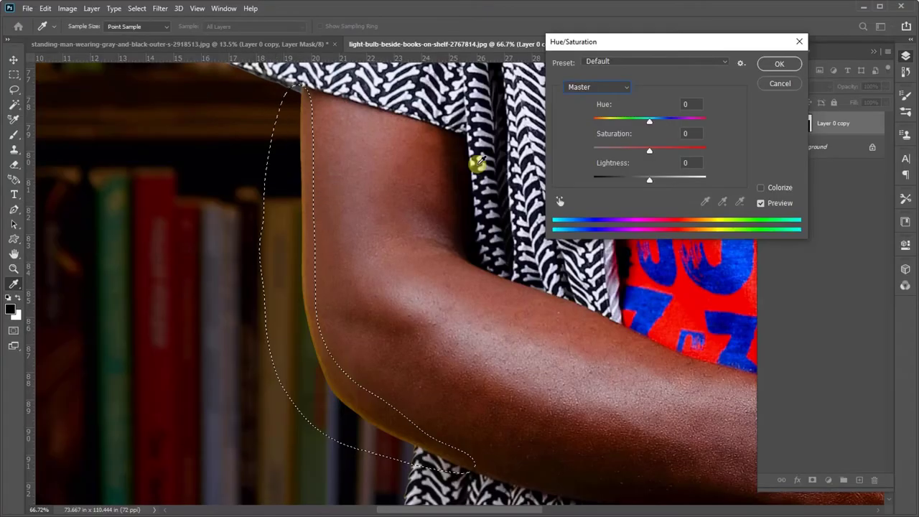
# - Desaturate and darken the Yellows range in the arm's fringe
pyautogui.click(616, 90)
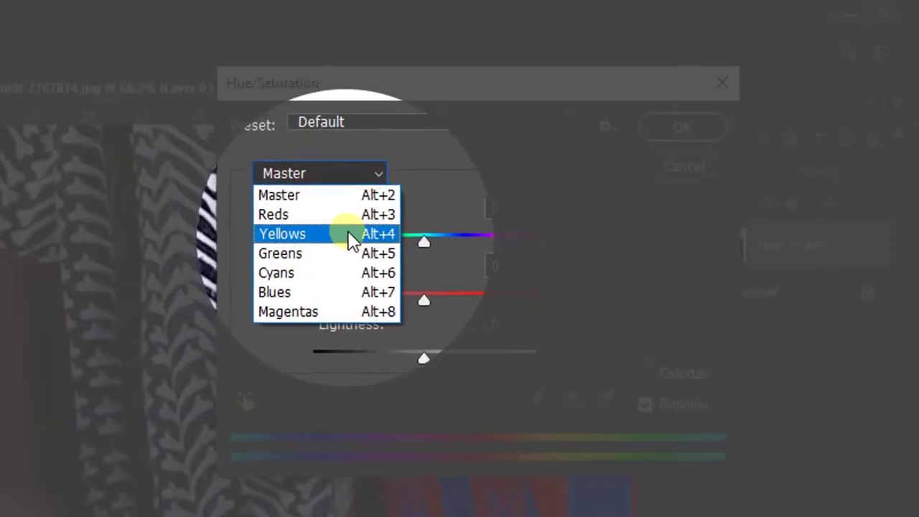
pyautogui.click(607, 119)
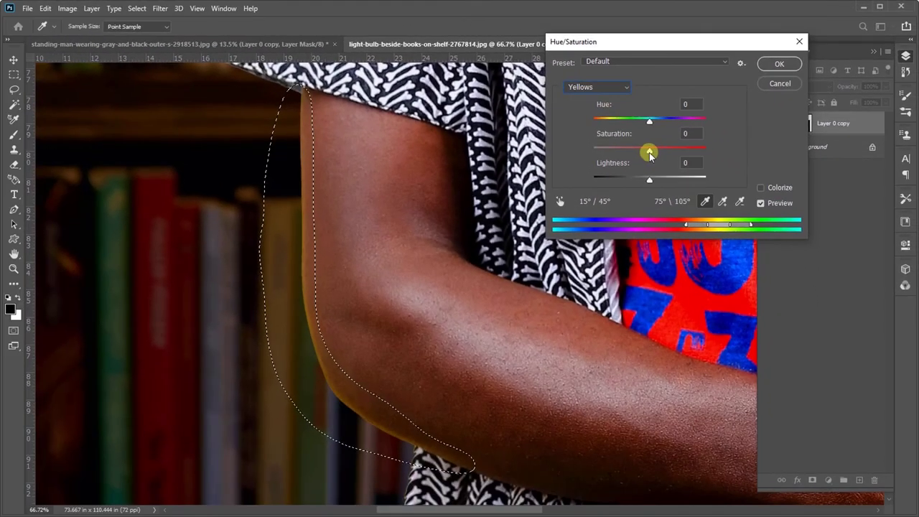
pyautogui.moveTo(648, 150); pyautogui.dragTo(595, 153)
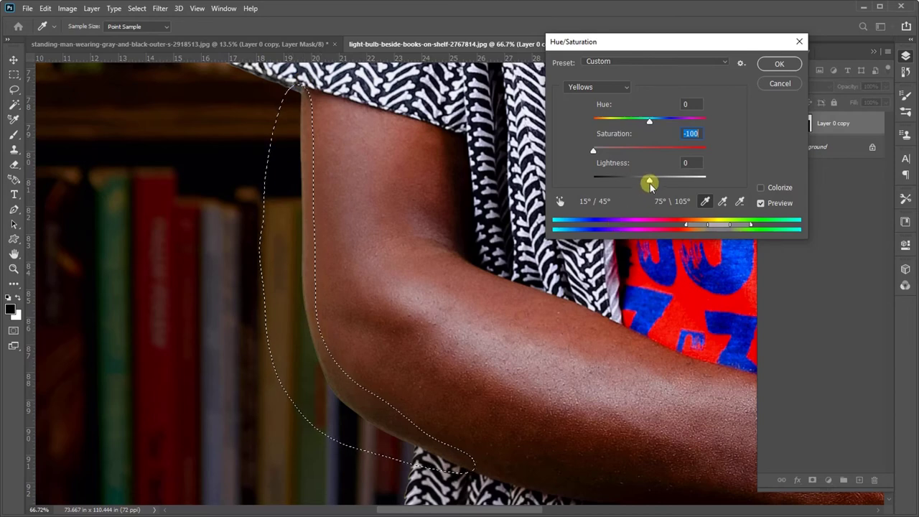
pyautogui.moveTo(649, 182)
pyautogui.mouseDown()
pyautogui.moveTo(637, 186)
pyautogui.moveTo(662, 180)
pyautogui.moveTo(624, 185)
pyautogui.mouseUp()
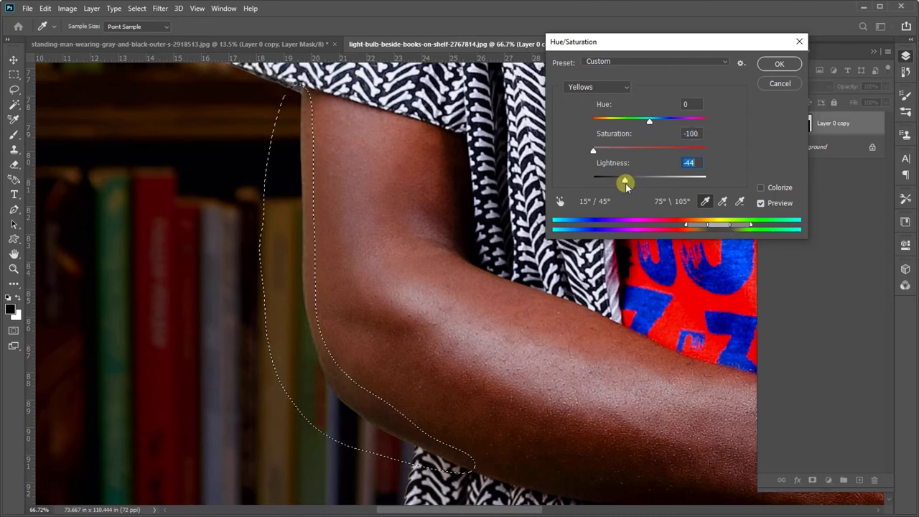
# - Switch to the Reds range and raise its saturation to about +40
pyautogui.click(603, 88)
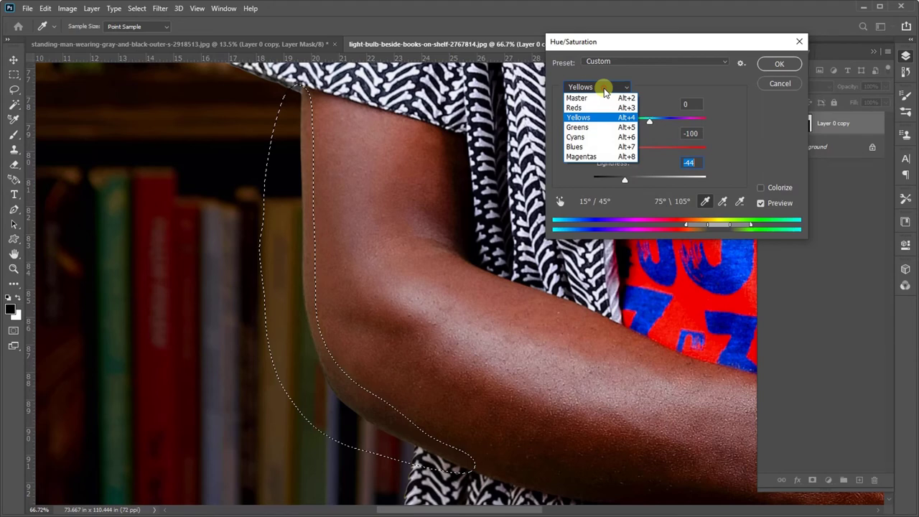
pyautogui.click(578, 107)
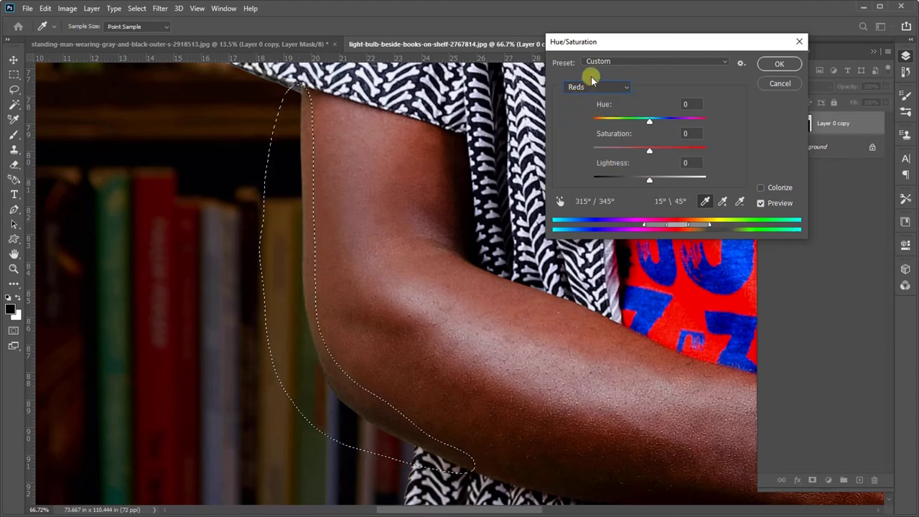
pyautogui.moveTo(649, 150); pyautogui.dragTo(665, 151)
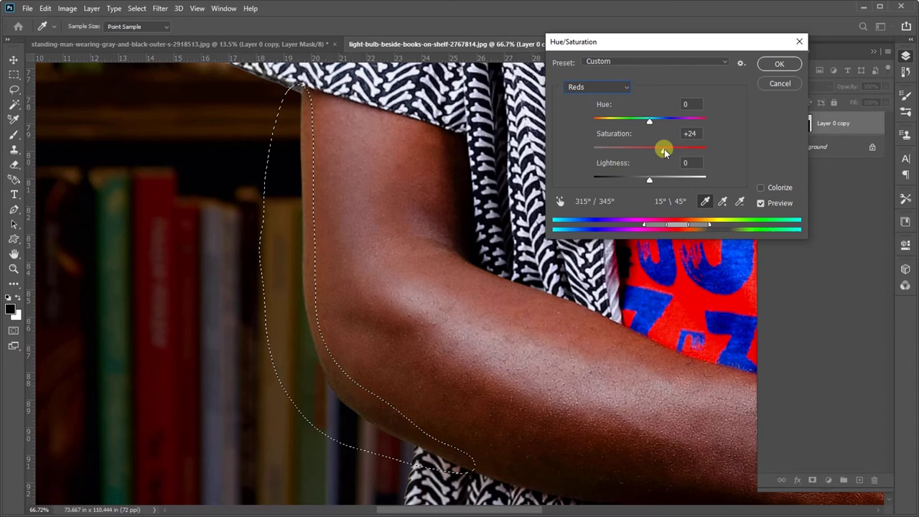
pyautogui.moveTo(664, 150); pyautogui.dragTo(671, 152)
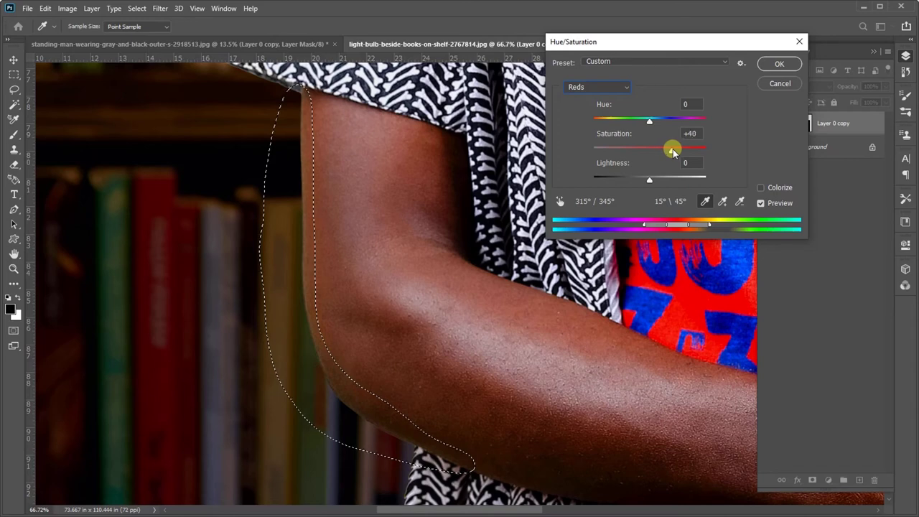
# - Apply the Hue/Saturation change, deselect the arm edge, and zoom in on the hand
pyautogui.press('Return')
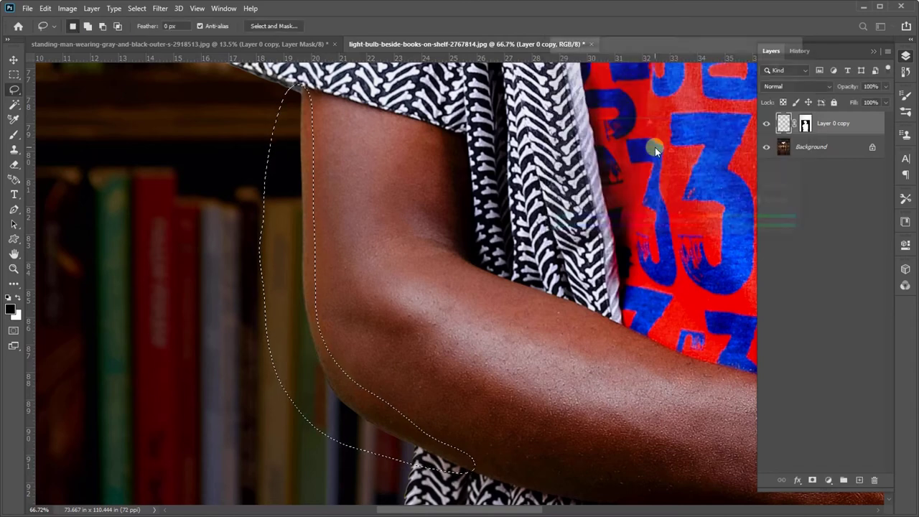
pyautogui.hotkey('ctrl', 'd')
pyautogui.scroll(-5, 408, 260)
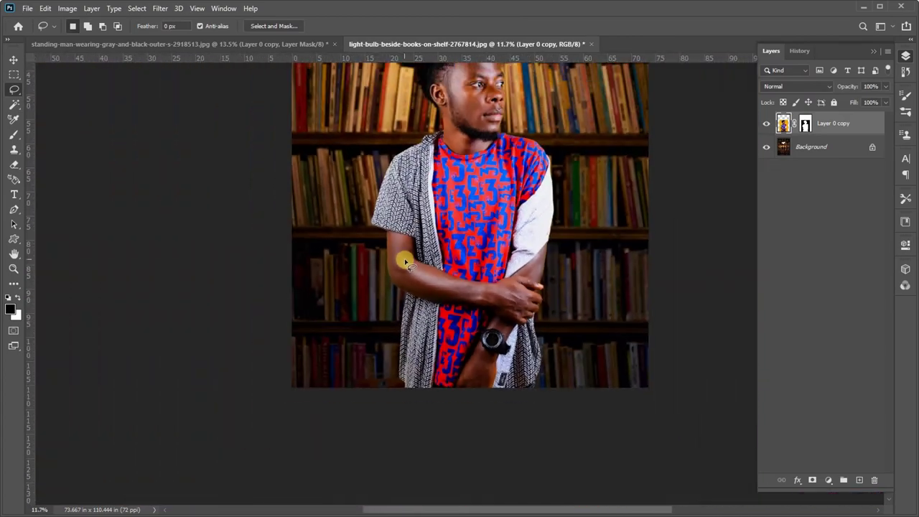
pyautogui.scroll(2, 406, 263)
pyautogui.scroll(2, 440, 346)
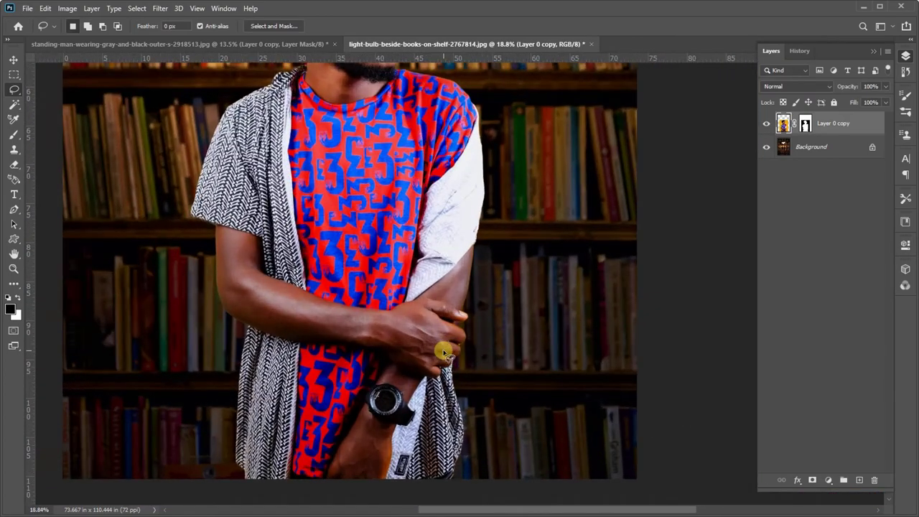
pyautogui.scroll(3, 443, 351)
pyautogui.scroll(2, 447, 352)
pyautogui.scroll(1, 435, 423)
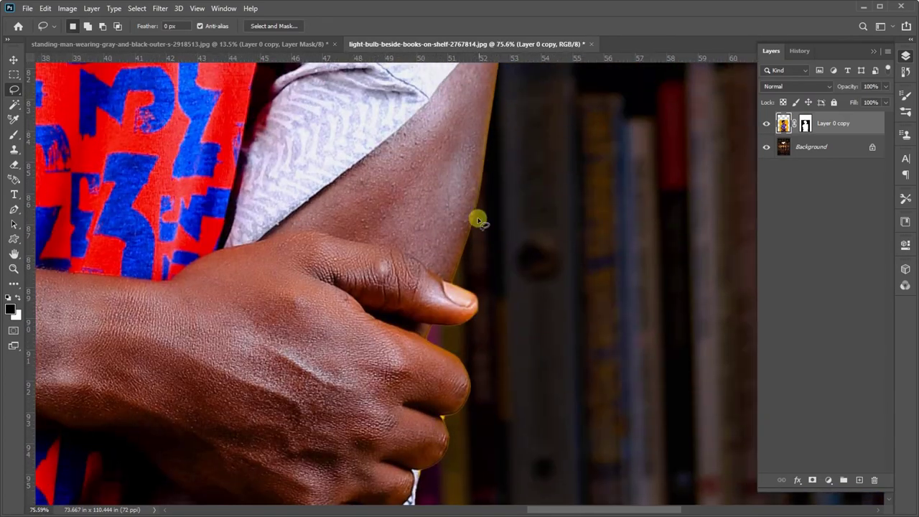
pyautogui.scroll(1, 488, 322)
pyautogui.scroll(1, 492, 318)
# - Lasso the fringed edge around the thumb and knuckles
pyautogui.moveTo(559, 282)
pyautogui.mouseDown()
pyautogui.moveTo(530, 240)
pyautogui.moveTo(418, 251)
pyautogui.moveTo(311, 286)
pyautogui.moveTo(431, 369)
pyautogui.moveTo(433, 304)
pyautogui.moveTo(441, 305)
pyautogui.moveTo(419, 339)
pyautogui.mouseUp()
pyautogui.moveTo(406, 389)
pyautogui.mouseDown()
pyautogui.moveTo(395, 345)
pyautogui.moveTo(372, 380)
pyautogui.moveTo(450, 414)
pyautogui.moveTo(586, 143)
pyautogui.mouseUp()
pyautogui.scroll(-3, 493, 353)
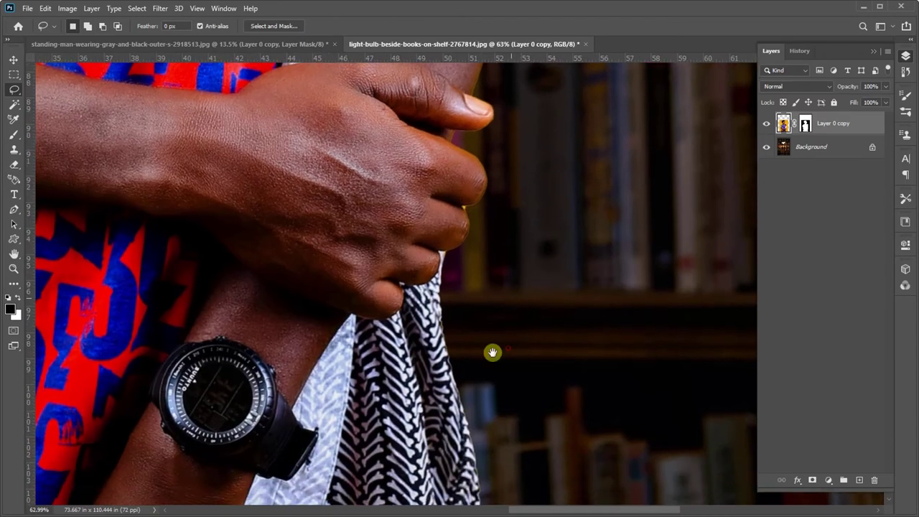
pyautogui.scroll(2, 481, 388)
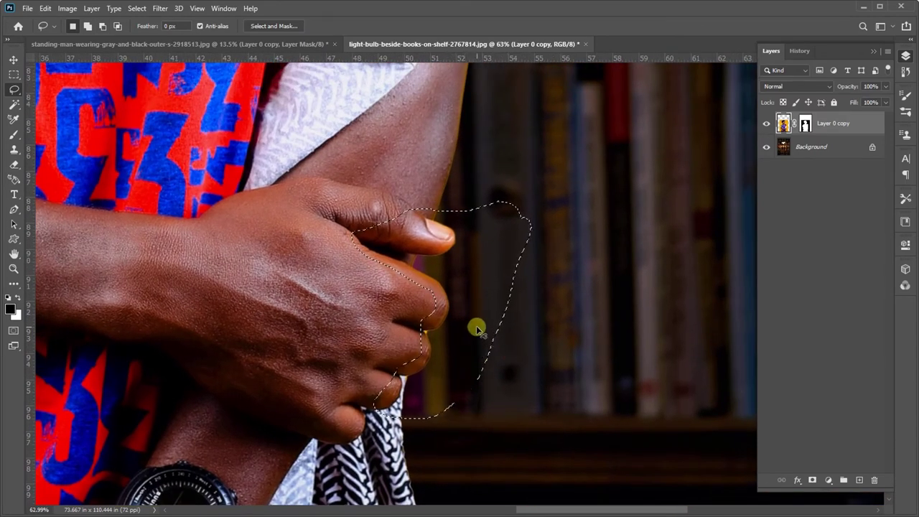
# - Feather the hand selection 25 px, set its Yellows to Saturation -100, Lightness -14, then desaturate the upper-arm fringe
pyautogui.hotkey('shift', 'F6')
pyautogui.press('Return')
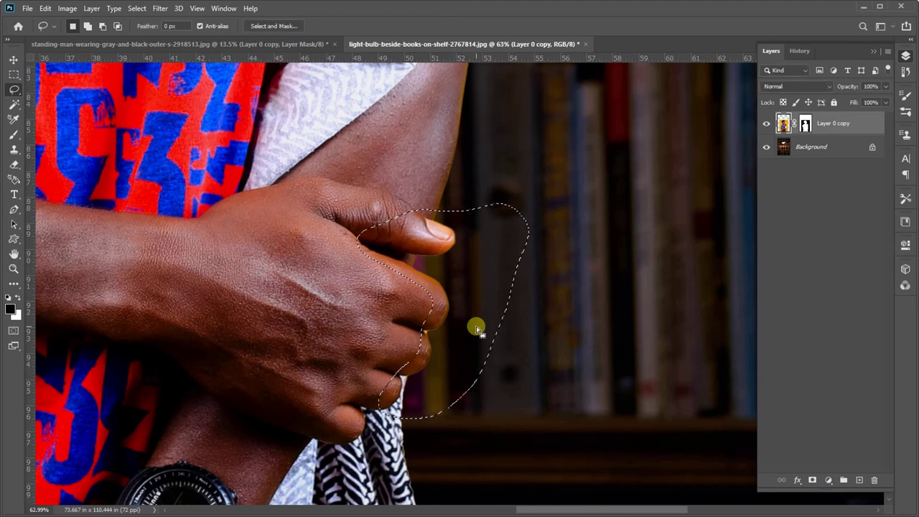
pyautogui.hotkey('ctrl', 'u')
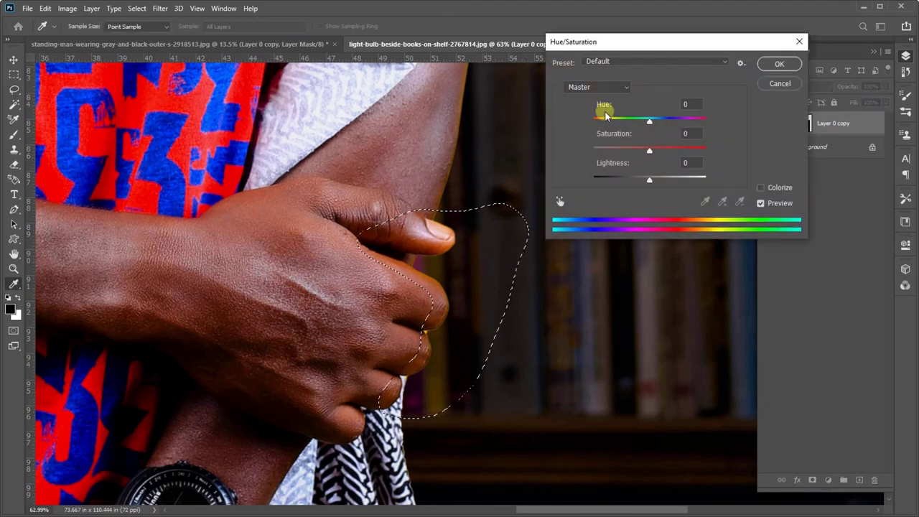
pyautogui.click(615, 87)
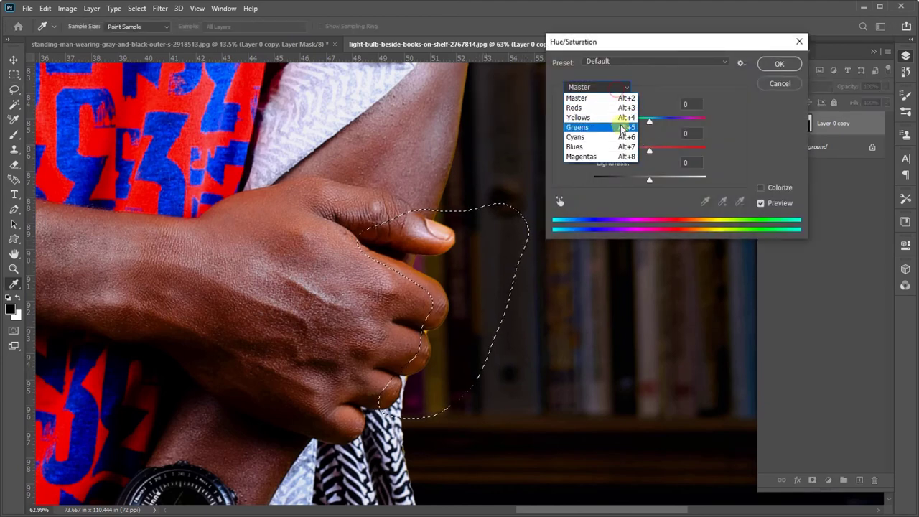
pyautogui.click(621, 120)
pyautogui.moveTo(649, 150); pyautogui.dragTo(628, 150)
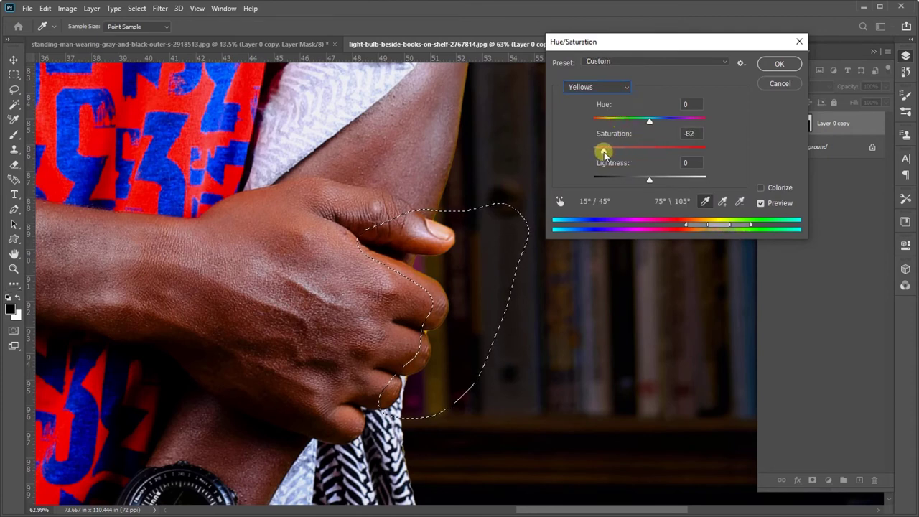
pyautogui.moveTo(625, 152); pyautogui.dragTo(597, 155)
pyautogui.moveTo(649, 178); pyautogui.dragTo(643, 184)
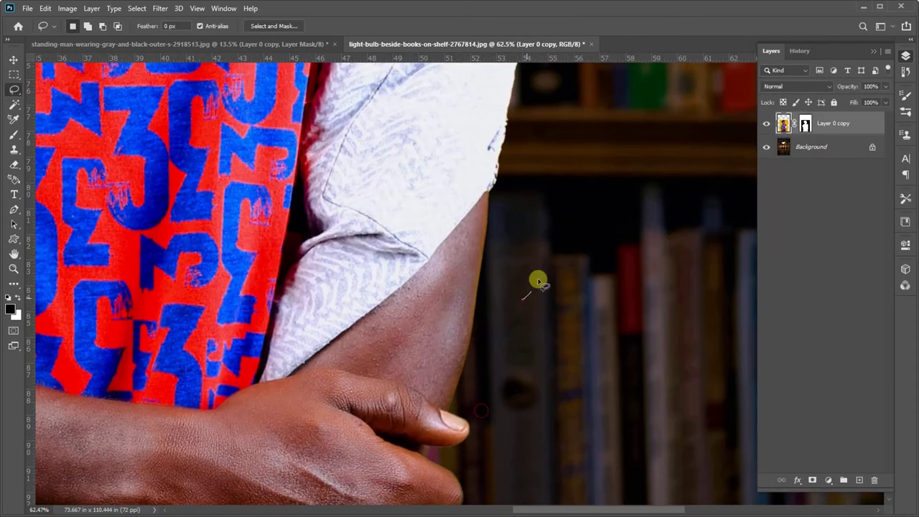
pyautogui.moveTo(502, 183); pyautogui.dragTo(514, 311)
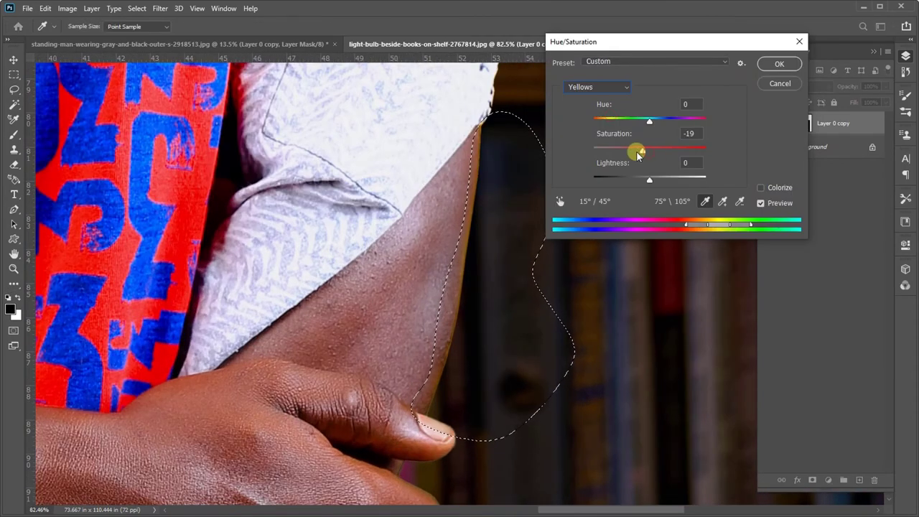
pyautogui.moveTo(642, 180); pyautogui.dragTo(602, 150)
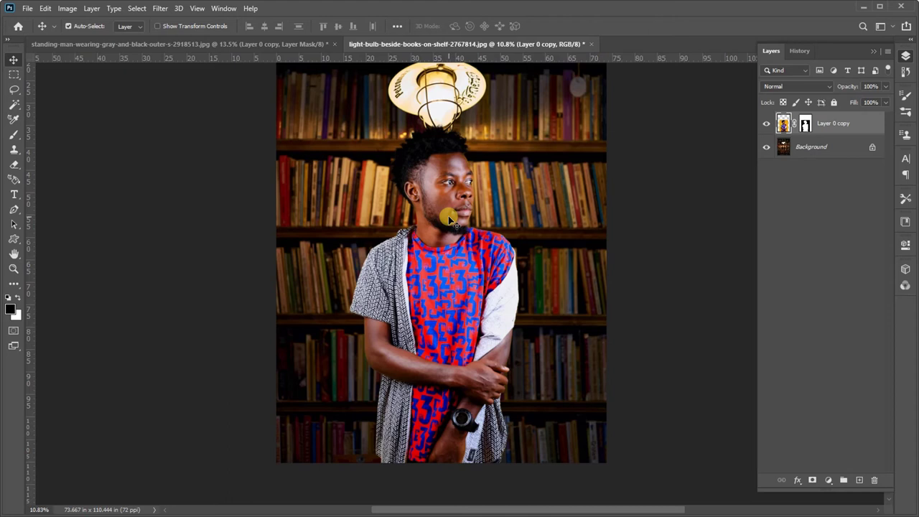
# - Make Layer 0 copy the active layer and bring up the Image adjustments menu
pyautogui.rightClick(449, 220)
pyautogui.click(453, 225)
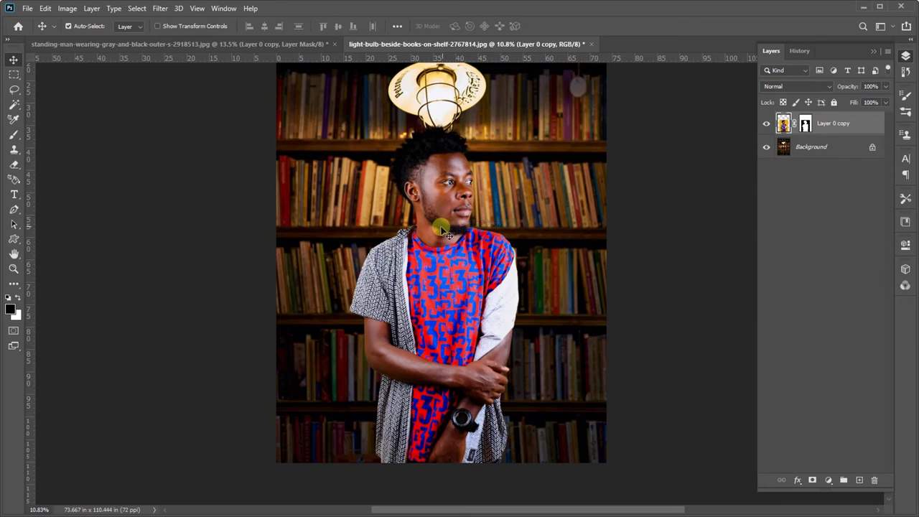
pyautogui.click(65, 9)
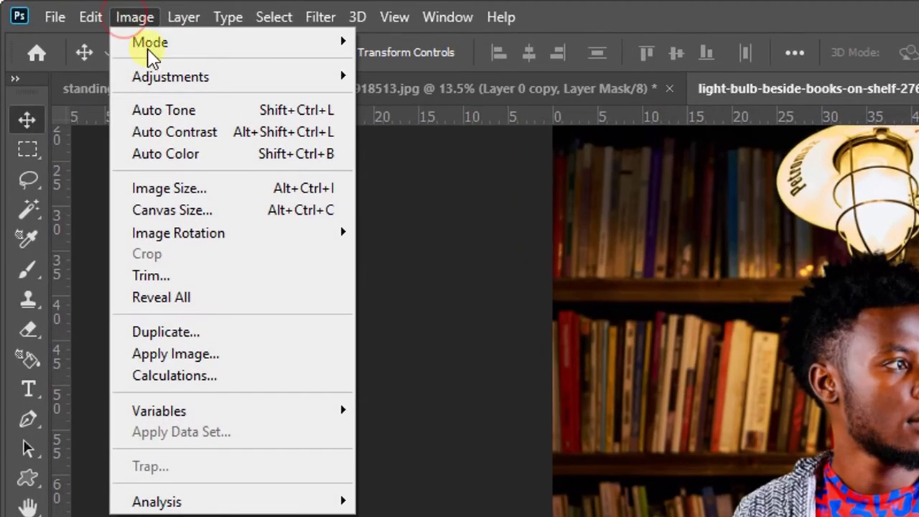
pyautogui.moveTo(308, 309)
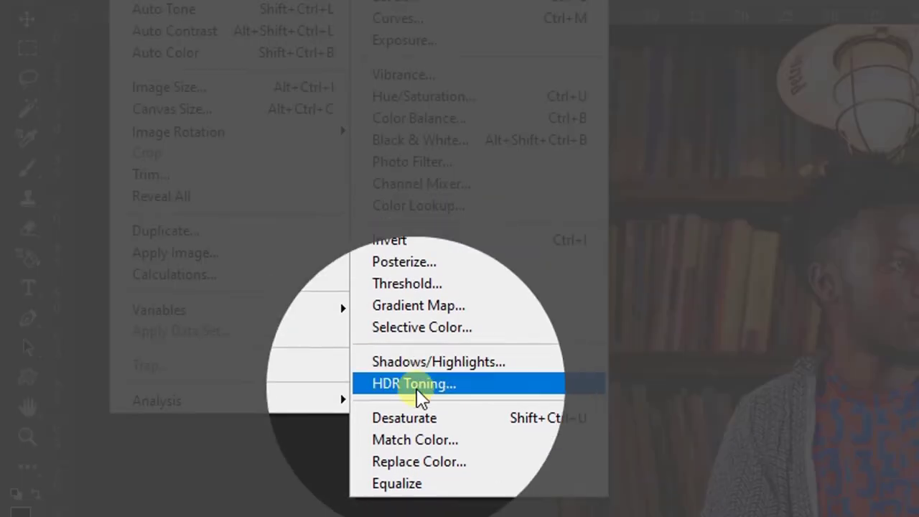
# - Start Match Color with the bookshelf image as source and Layer 0 copy as source layer
pyautogui.click(420, 442)
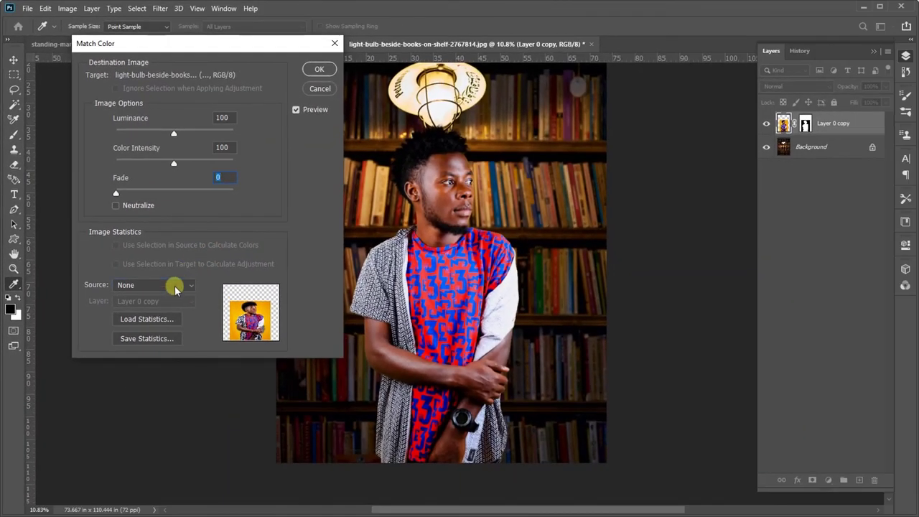
pyautogui.click(173, 285)
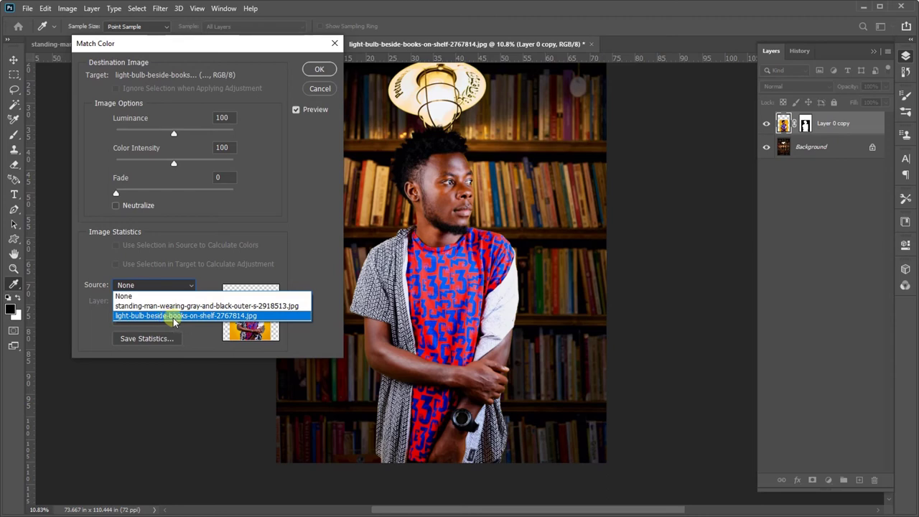
pyautogui.click(176, 316)
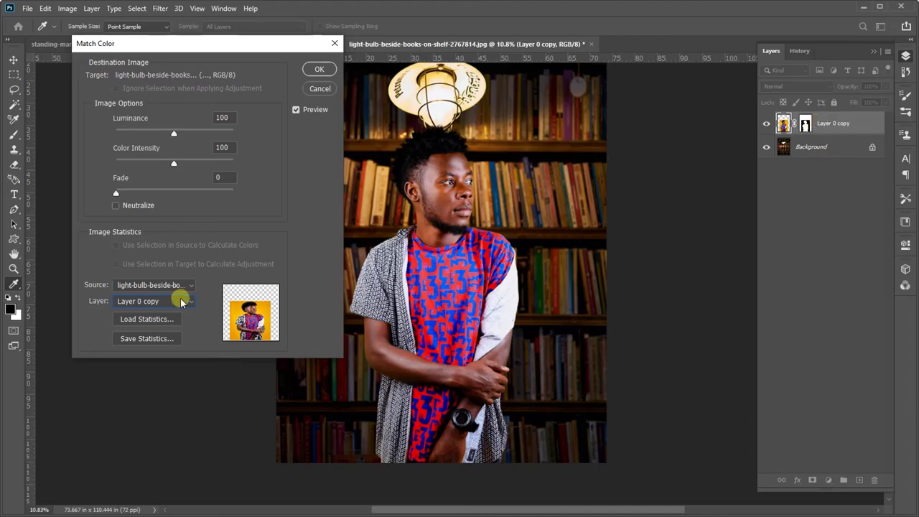
pyautogui.click(180, 301)
pyautogui.click(133, 316)
pyautogui.moveTo(179, 48); pyautogui.dragTo(117, 63)
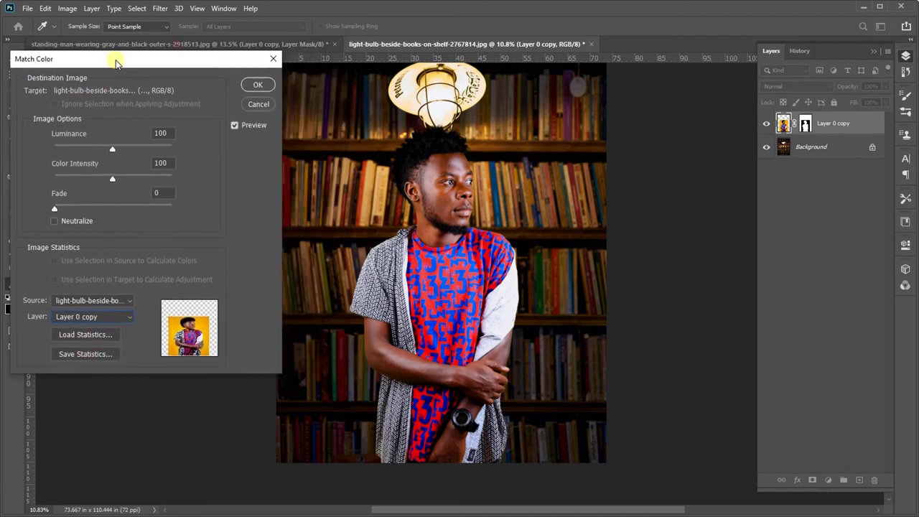
# - Set Color Intensity 108 and Luminance 123, compare the preview, and apply the match
pyautogui.click(54, 221)
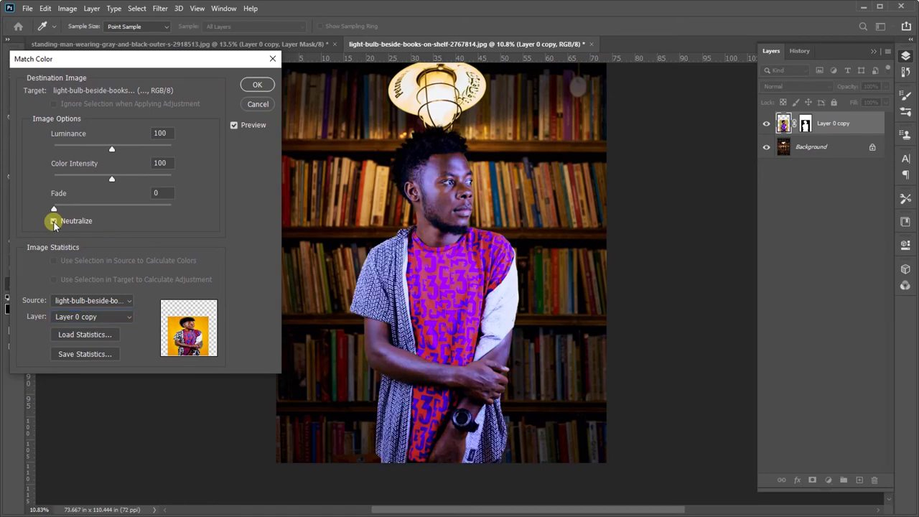
pyautogui.click(54, 221)
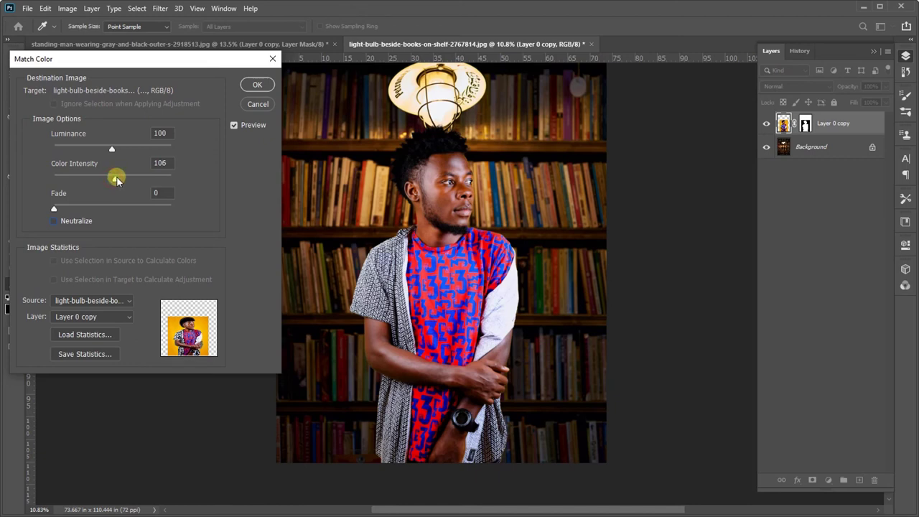
pyautogui.moveTo(117, 181)
pyautogui.mouseDown()
pyautogui.moveTo(128, 151)
pyautogui.moveTo(98, 148)
pyautogui.moveTo(120, 150)
pyautogui.mouseUp()
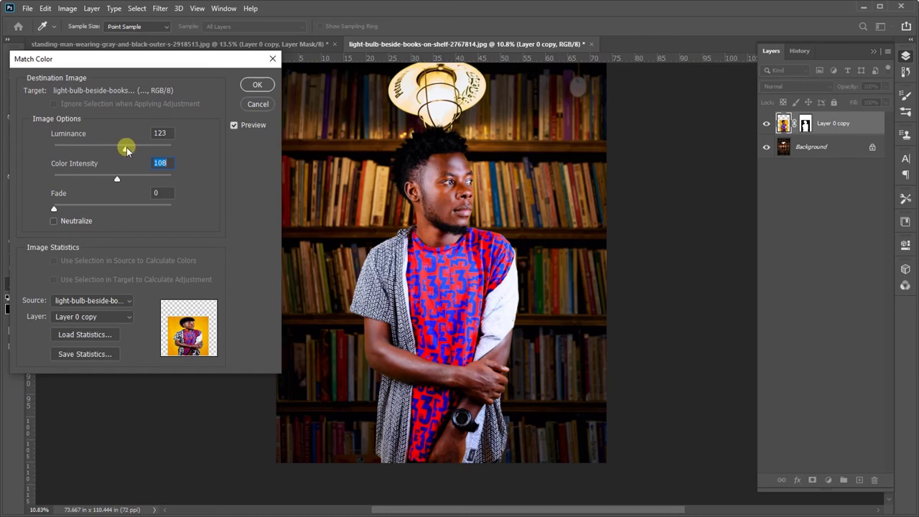
pyautogui.click(127, 149)
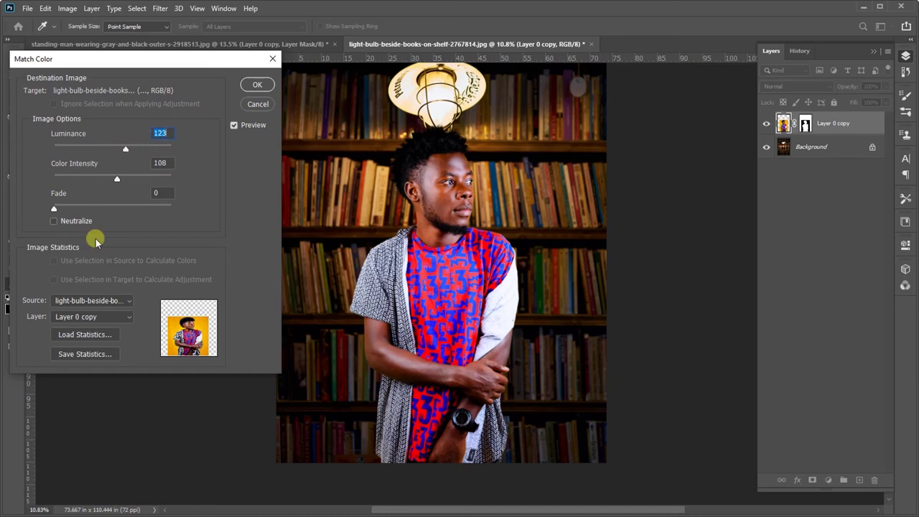
pyautogui.click(235, 128)
pyautogui.click(235, 127)
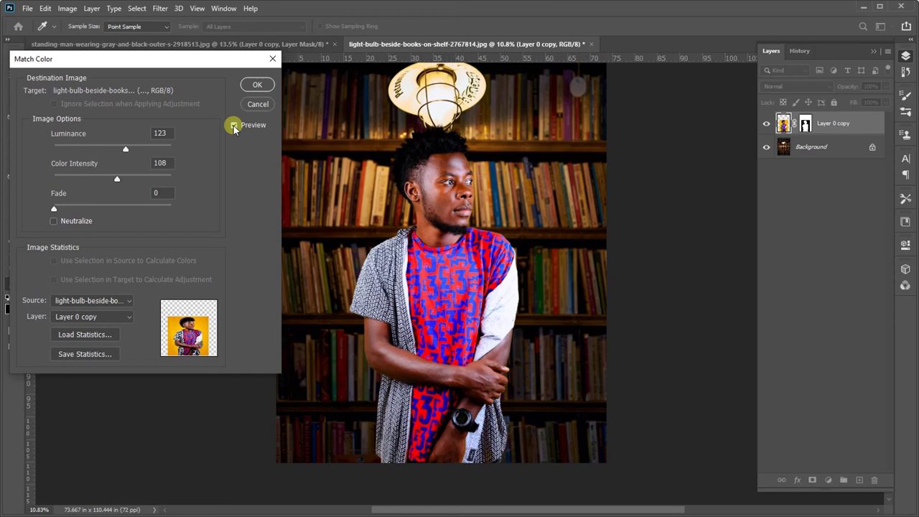
pyautogui.click(257, 84)
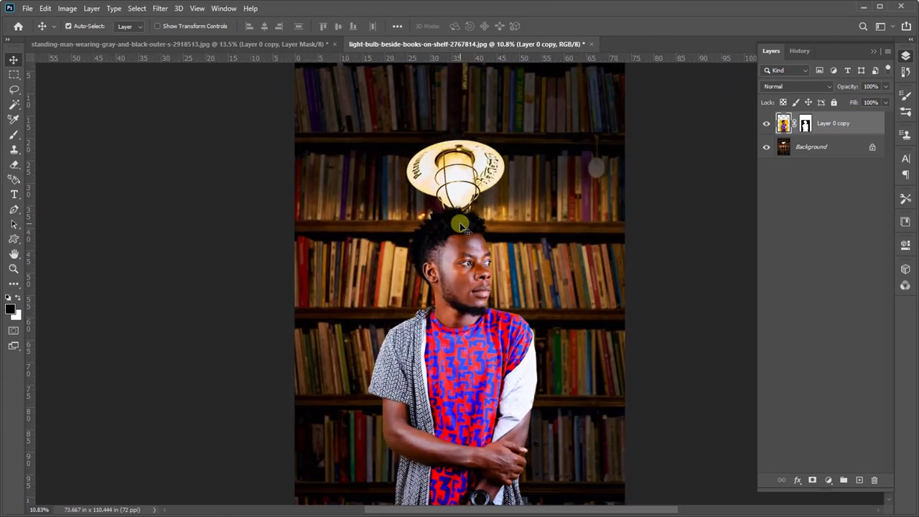
pyautogui.scroll(-2, 462, 227)
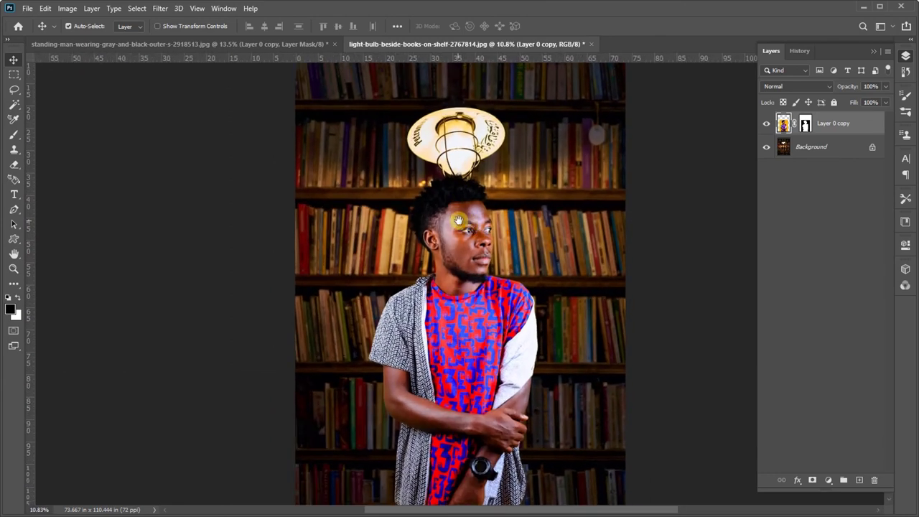
pyautogui.moveTo(458, 220); pyautogui.dragTo(445, 181)
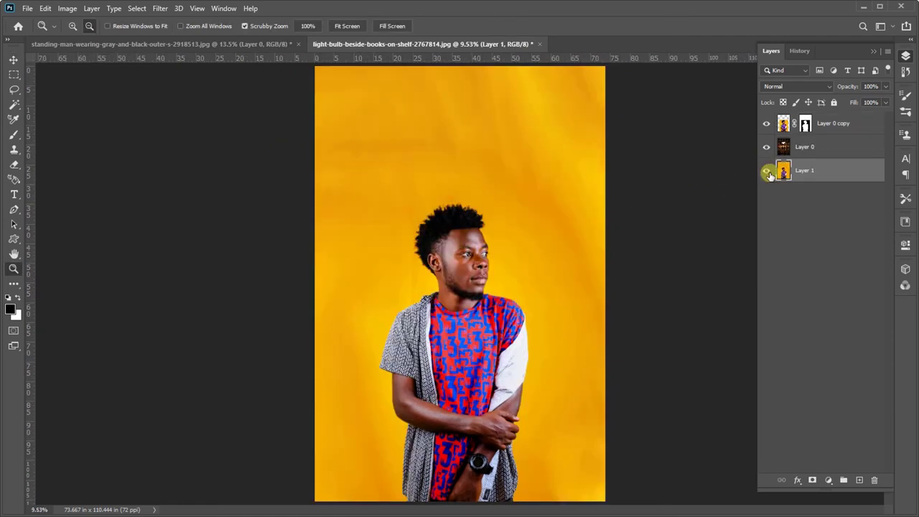
pyautogui.keyDown('alt'); pyautogui.click(767, 171); pyautogui.keyUp('alt')
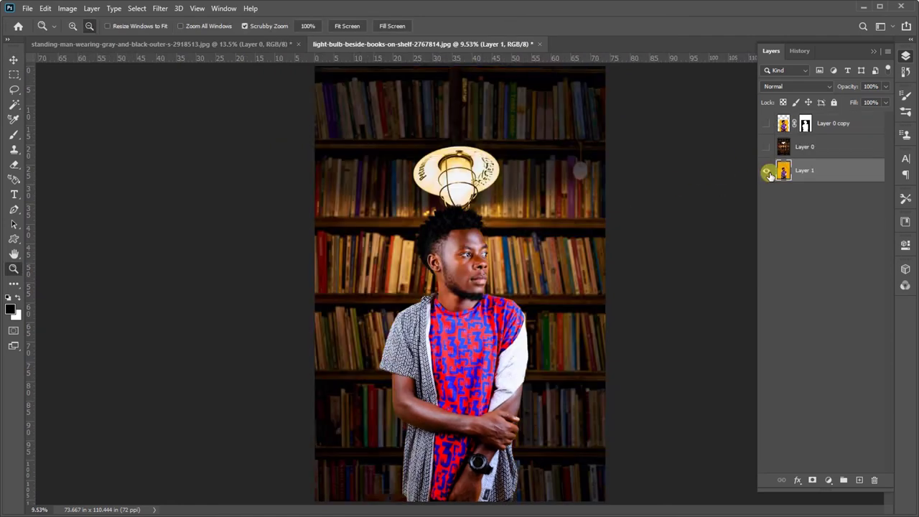
pyautogui.keyDown('alt'); pyautogui.click(767, 172); pyautogui.keyUp('alt')
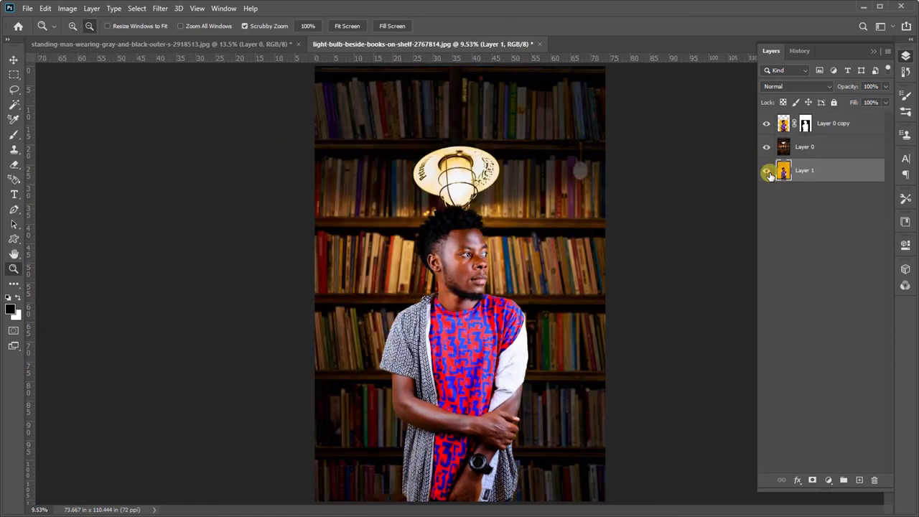